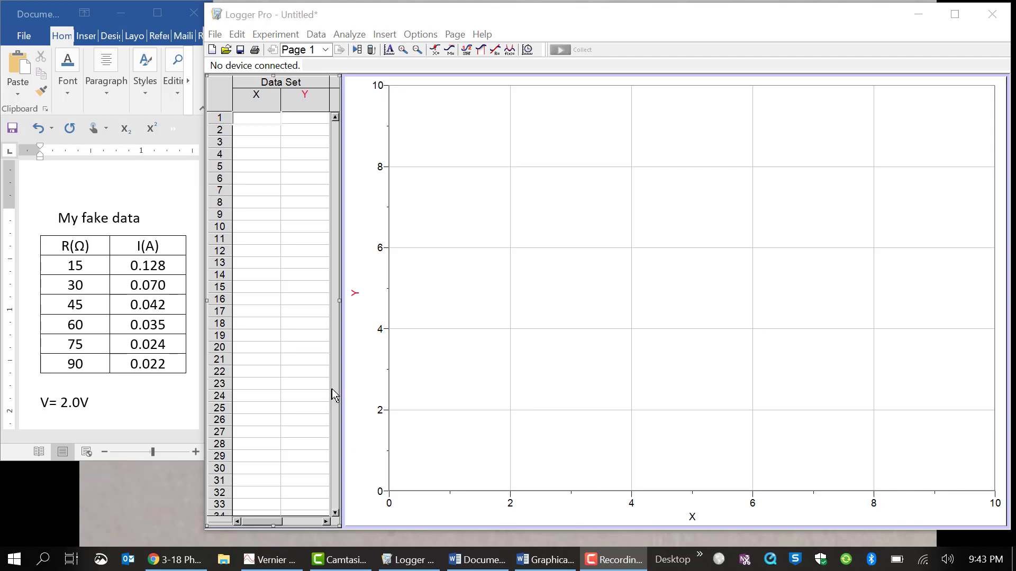
Enter the first two data rows in the X and Y columns: 15 and 0.128, 30 and 0.070.
click(252, 118)
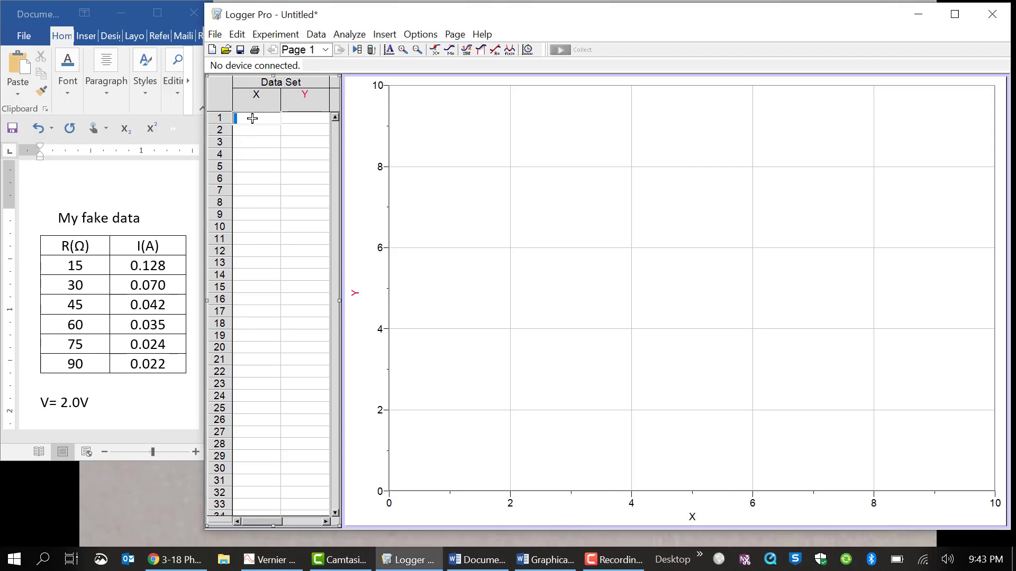
text(15)
key(Tab)
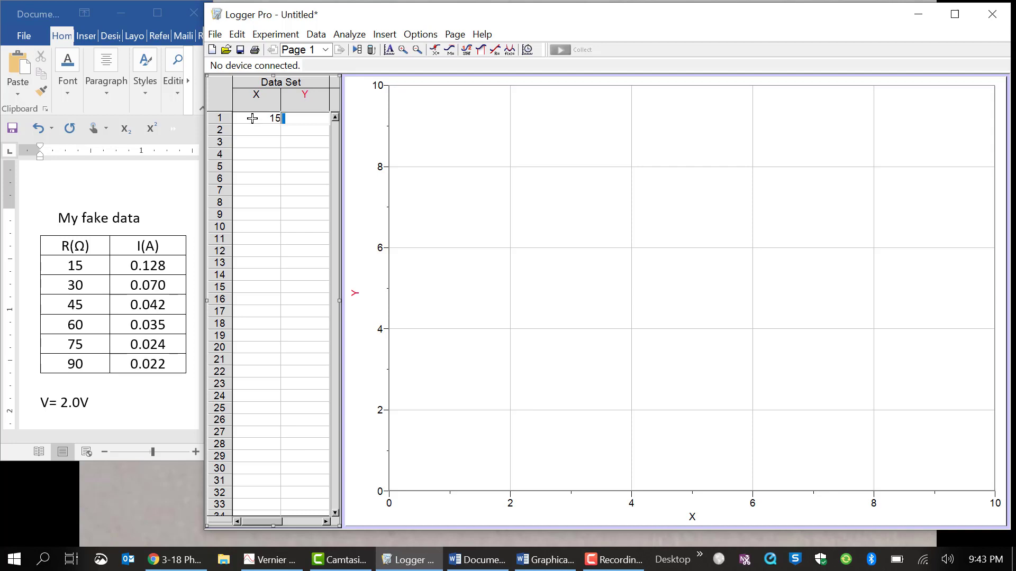
text(0.128)
key(Return)
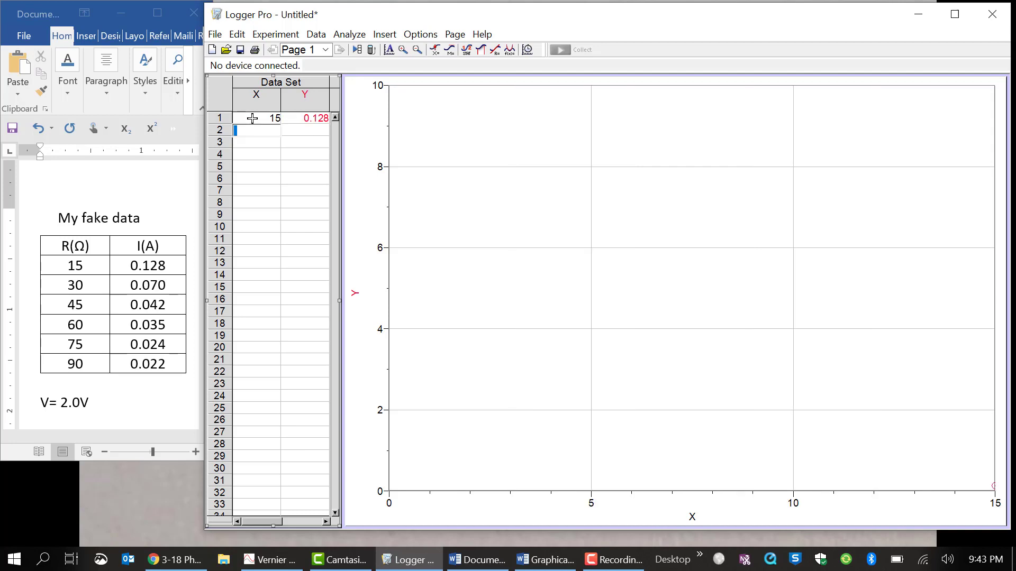
text(30)
key(Tab)
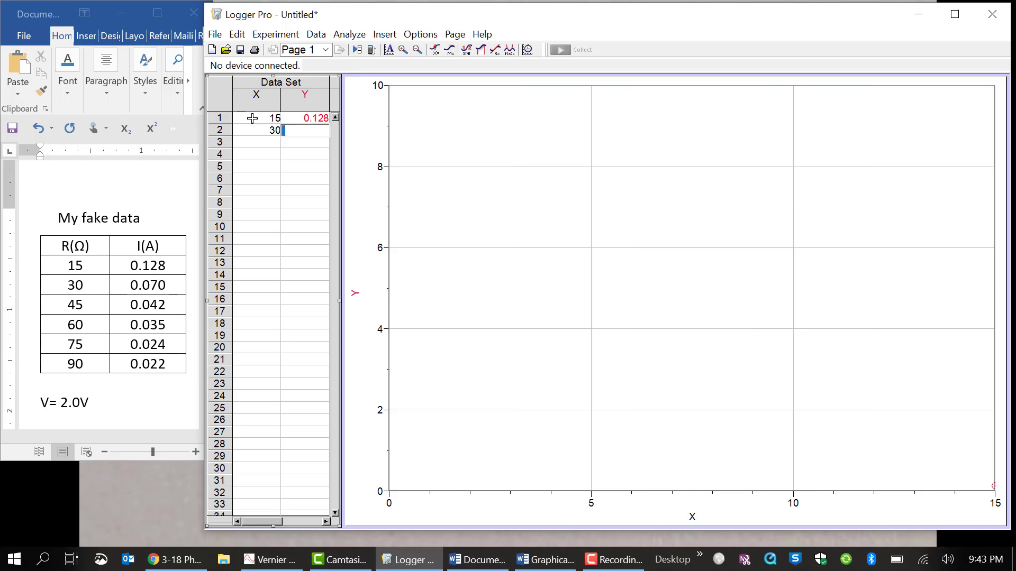
text(0.070)
key(Return)
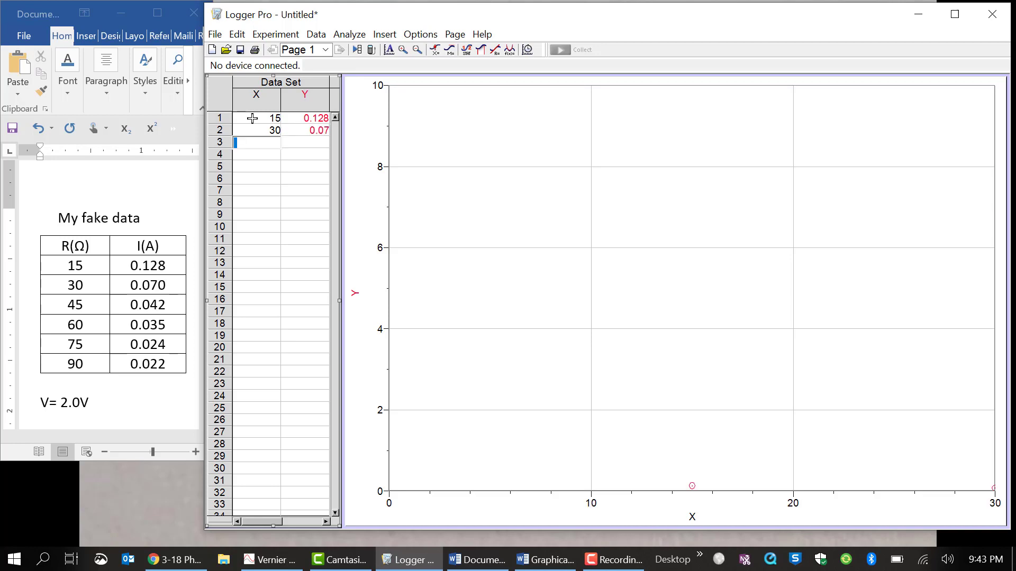
Enter data rows 3 and 4 in the X and Y columns: 45 and 0.042, 60 and 0.035.
text(45)
key(Tab)
text(0.042)
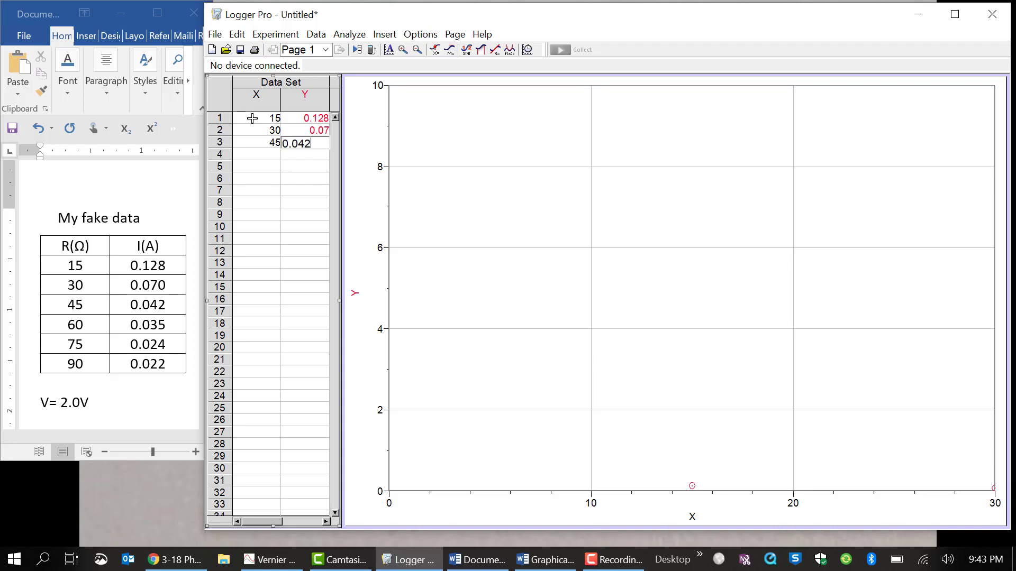
key(Return)
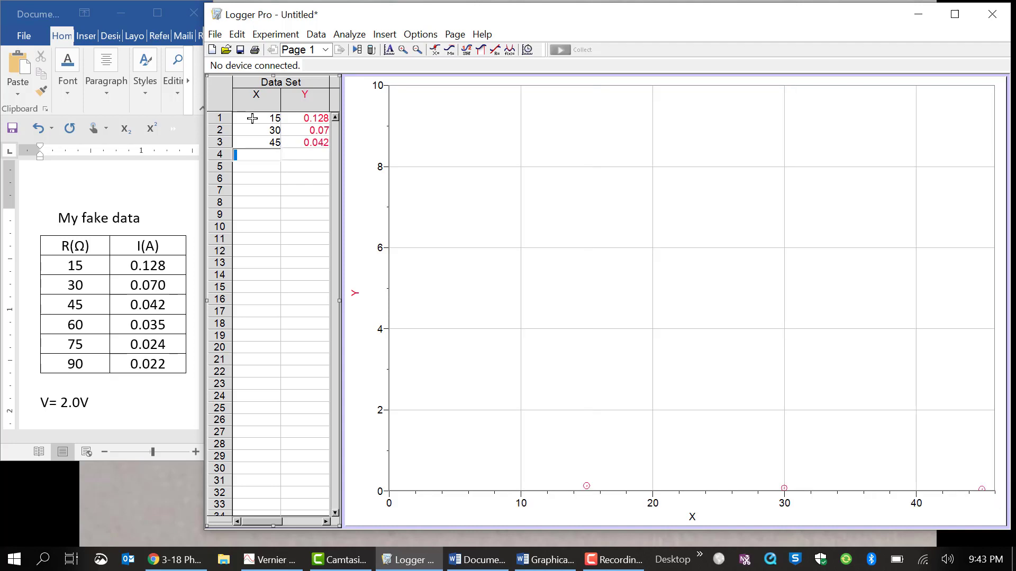
text(60)
key(Tab)
text(0)
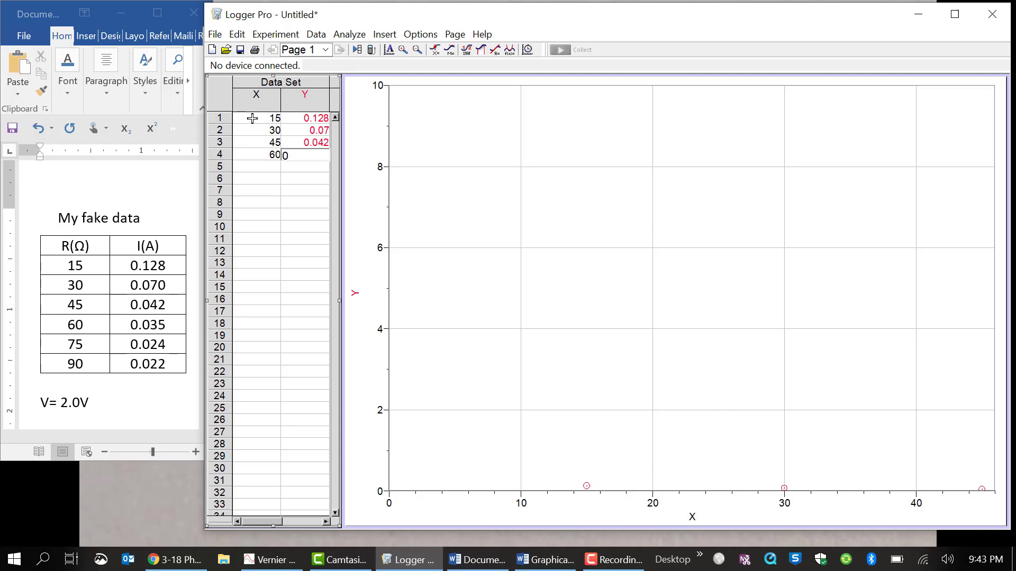
text(.035)
key(Return)
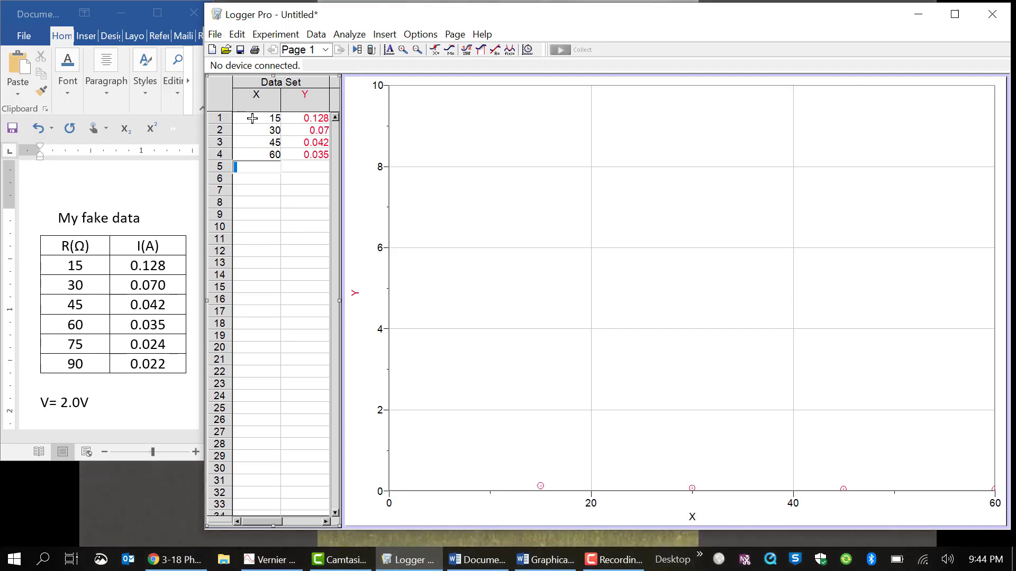
Enter data rows 5 and 6 in the X and Y columns: 75 and 0.024, 90 and 0.022.
text(7)
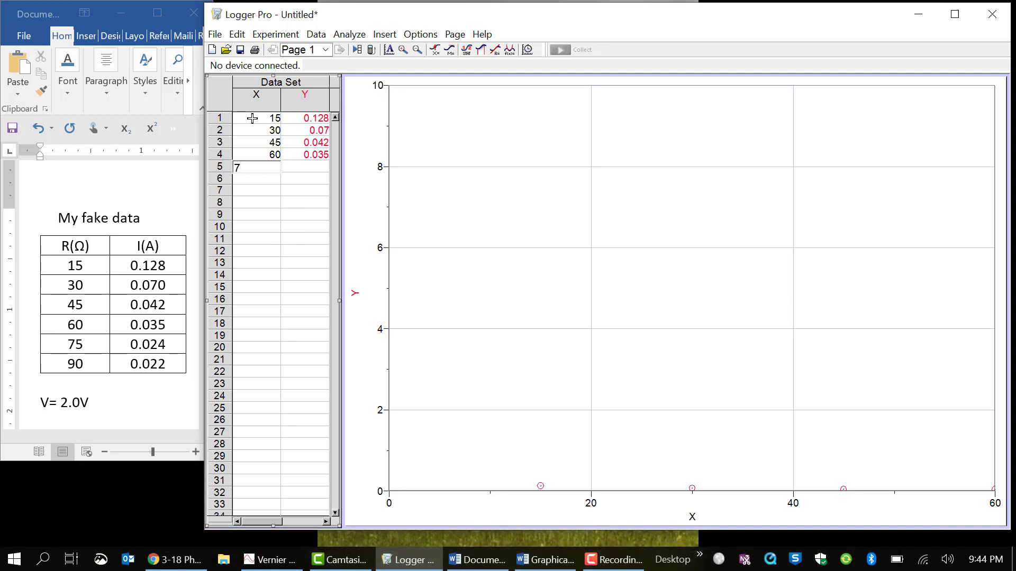
text(5)
key(Return)
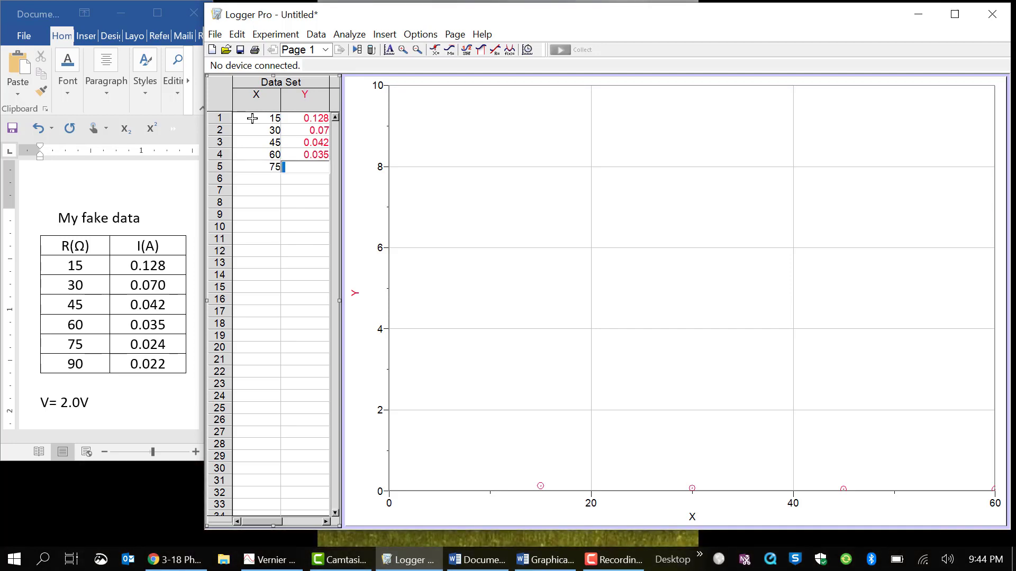
text(0/)
key(BackSpace)
text(.024)
key(Tab)
text(90)
key(Tab)
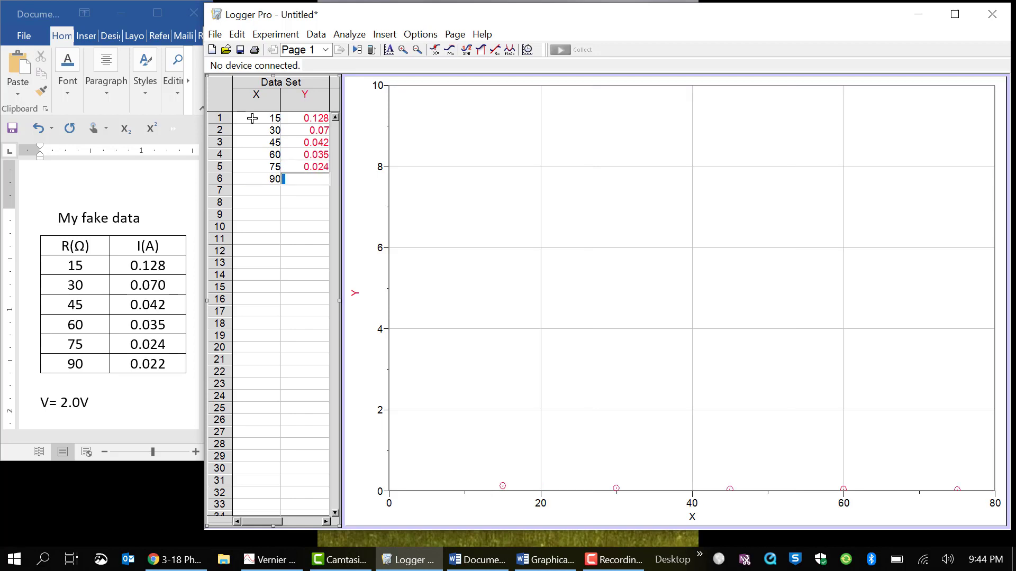
text(0.022)
key(Return)
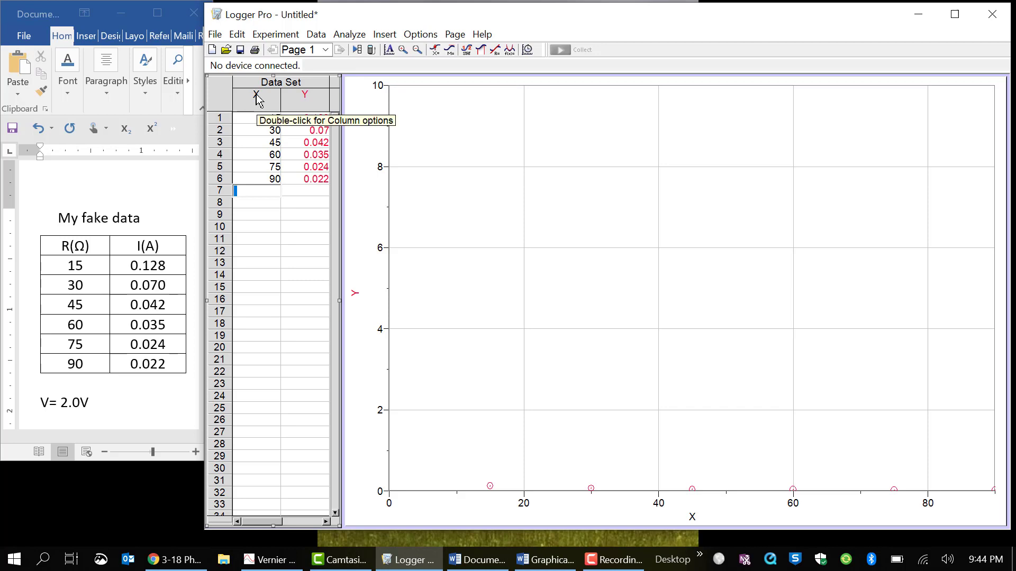
Rename the X column Resistance, with short name R and units Ω.
double_click(256, 98)
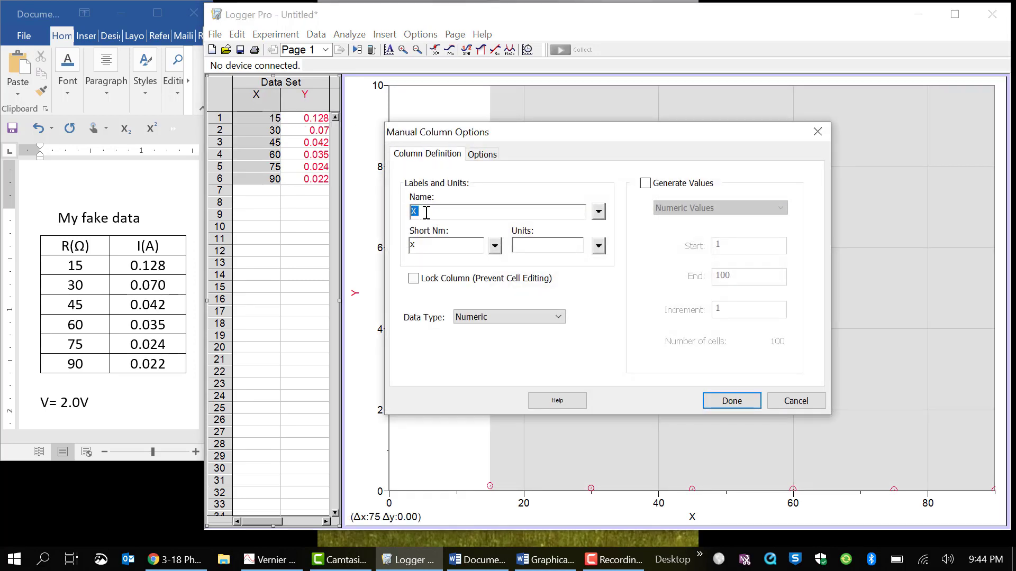
text(Resistance)
double_click(418, 243)
text(R)
click(598, 246)
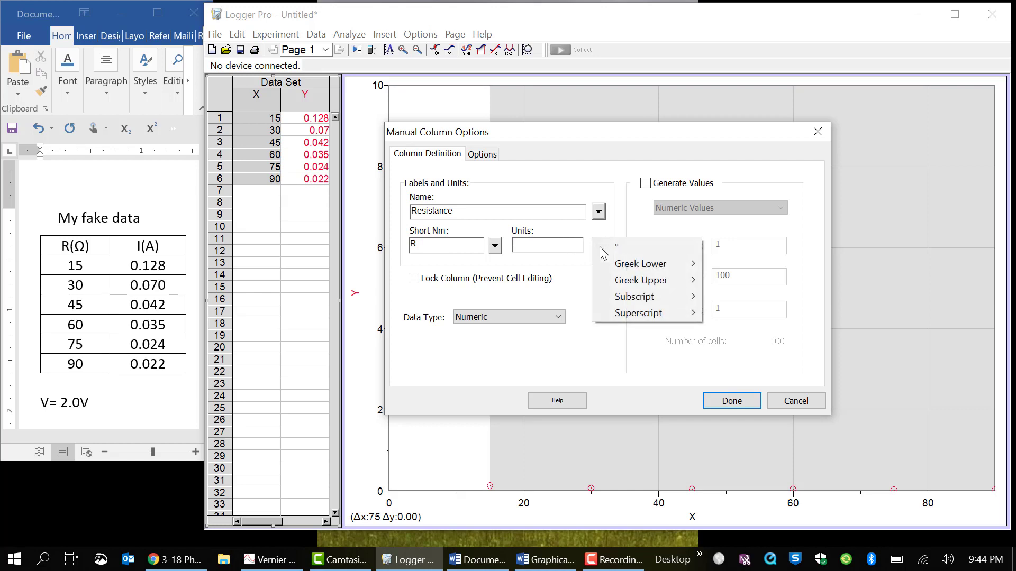
mouse_move(624, 286)
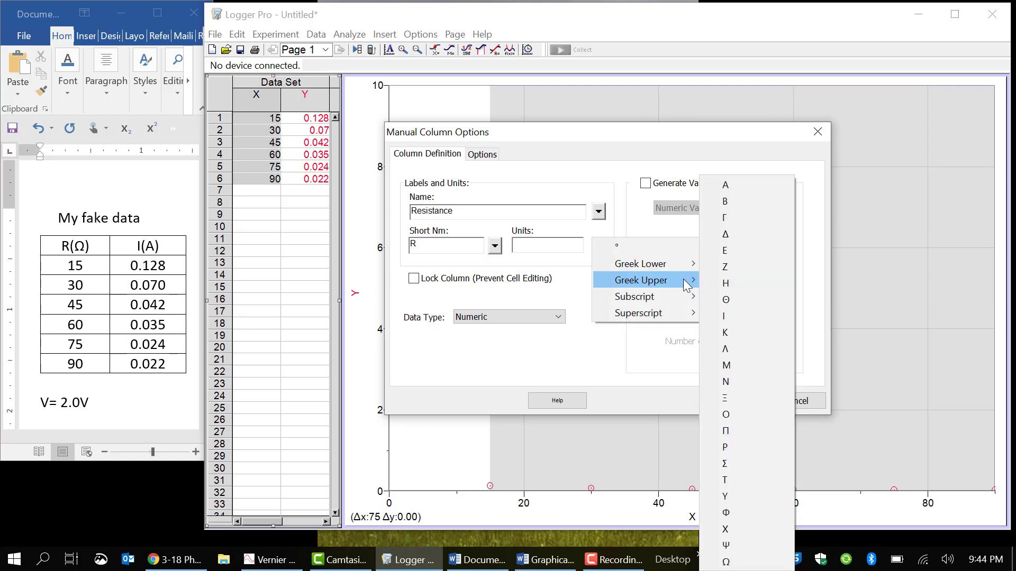
click(725, 562)
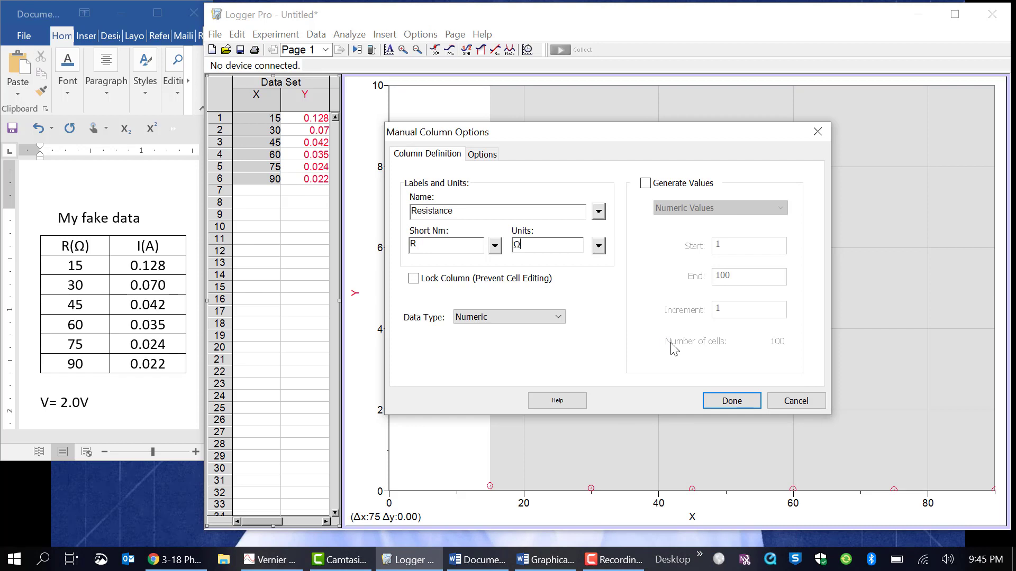
click(723, 402)
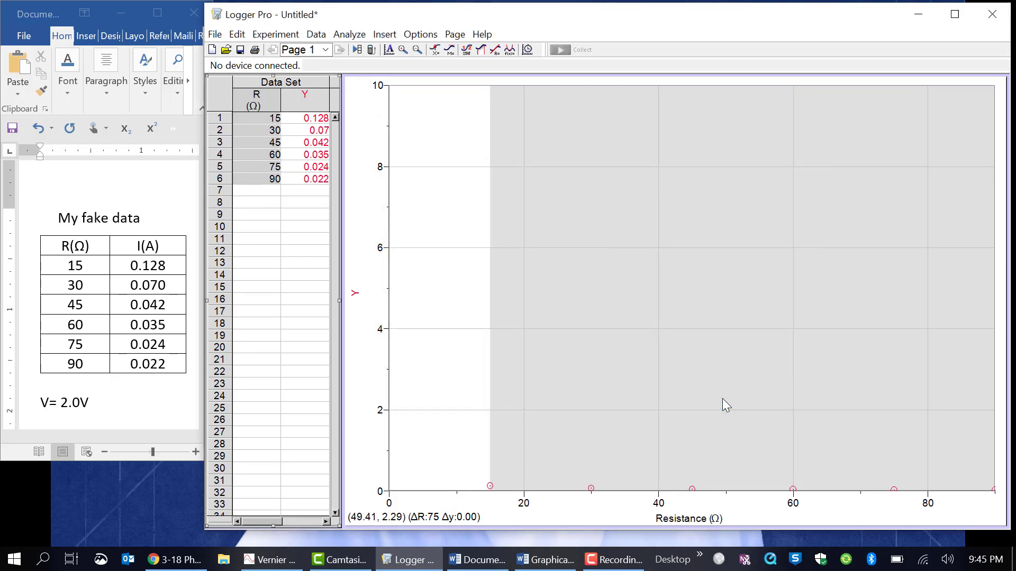
Rename the Y column Current, with short name I and units A.
double_click(306, 106)
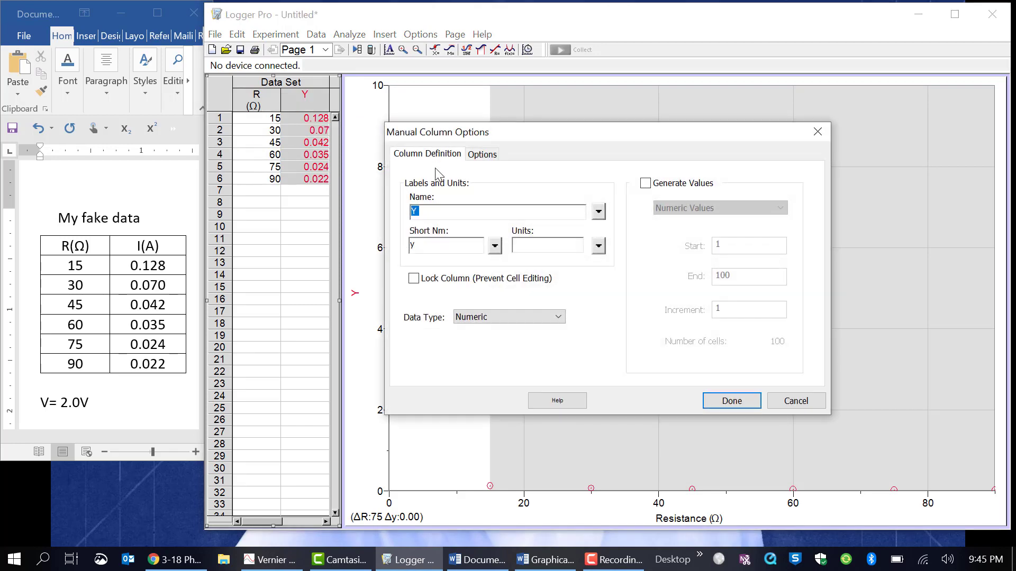
text(Current)
drag(442, 250, 380, 249)
key(BackSpace)
click(537, 246)
text(A)
click(733, 402)
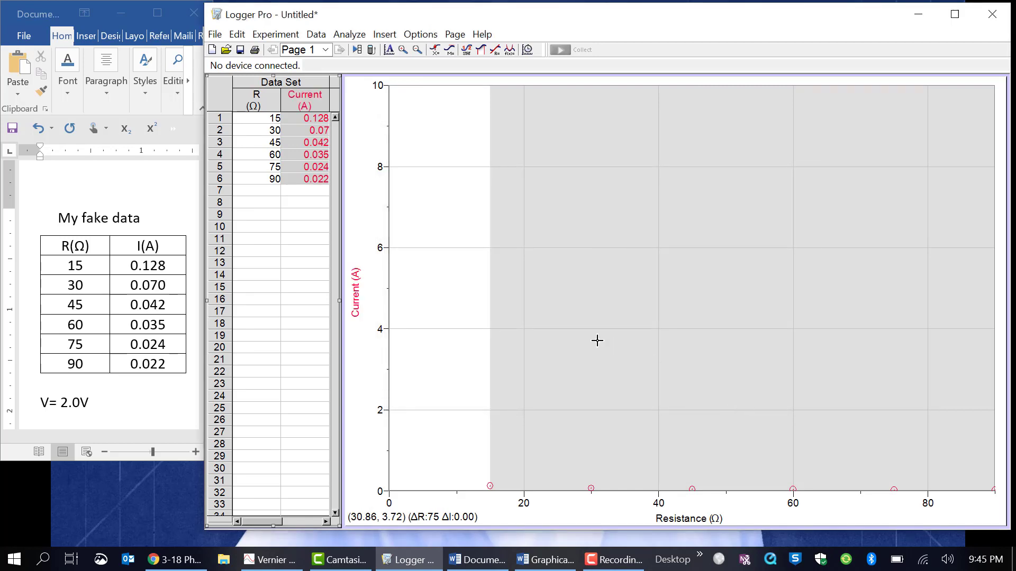
Autoscale the Current versus Resistance graph from 0.
click(576, 268)
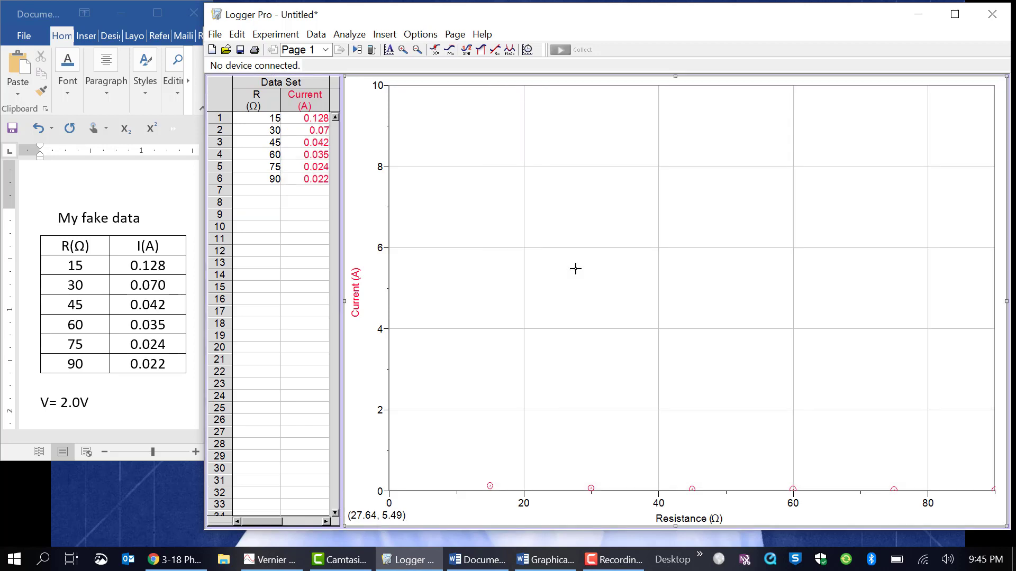
right_click(575, 268)
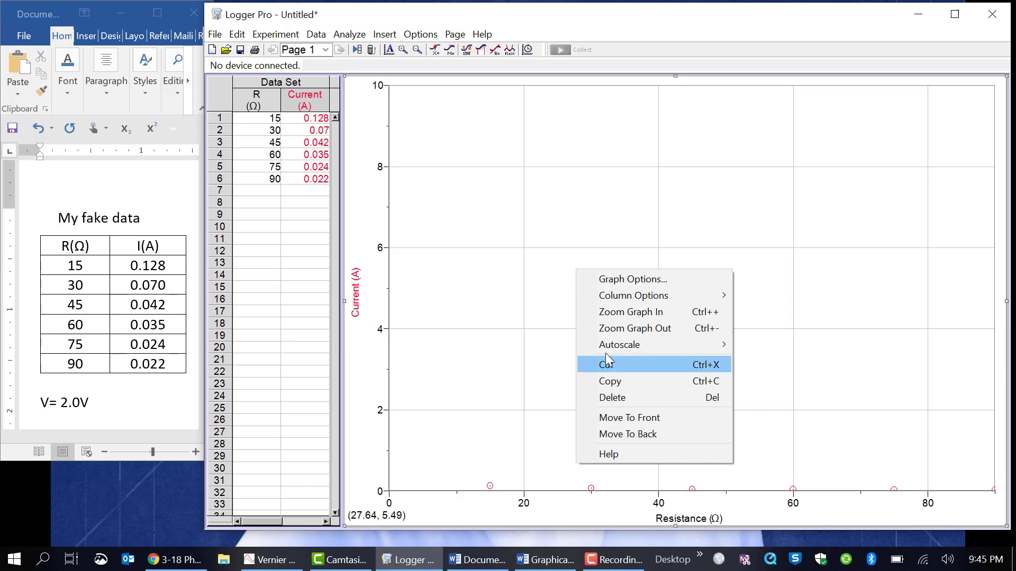
mouse_move(608, 345)
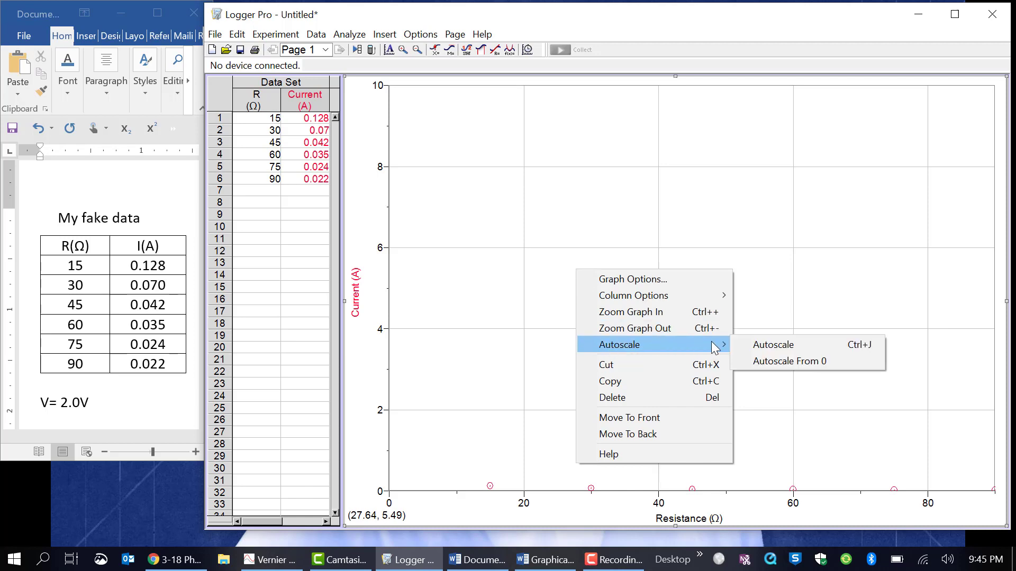
click(758, 361)
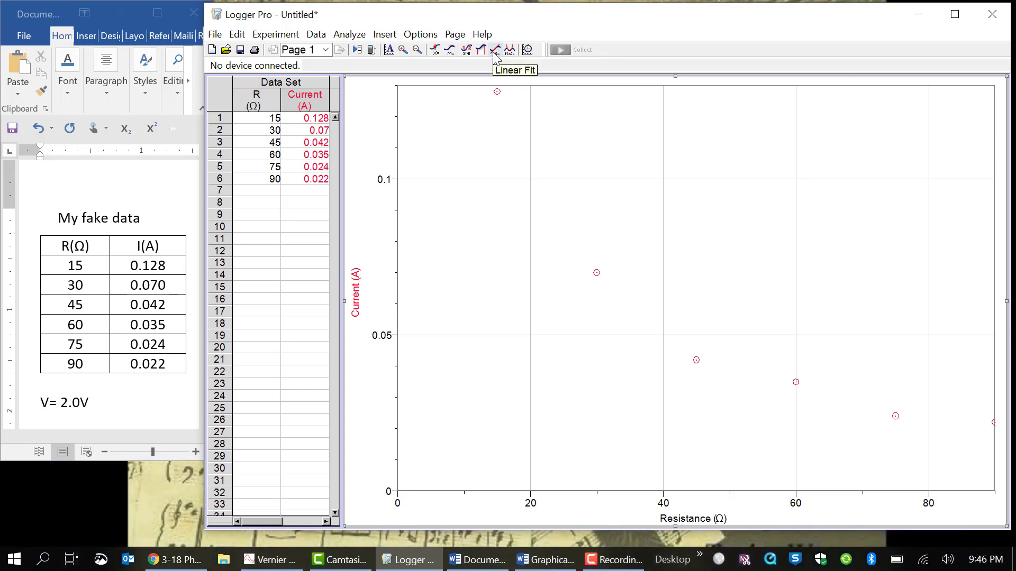
Add a linear fit to the Current versus Resistance data and move its results box into the empty area above the line.
click(350, 36)
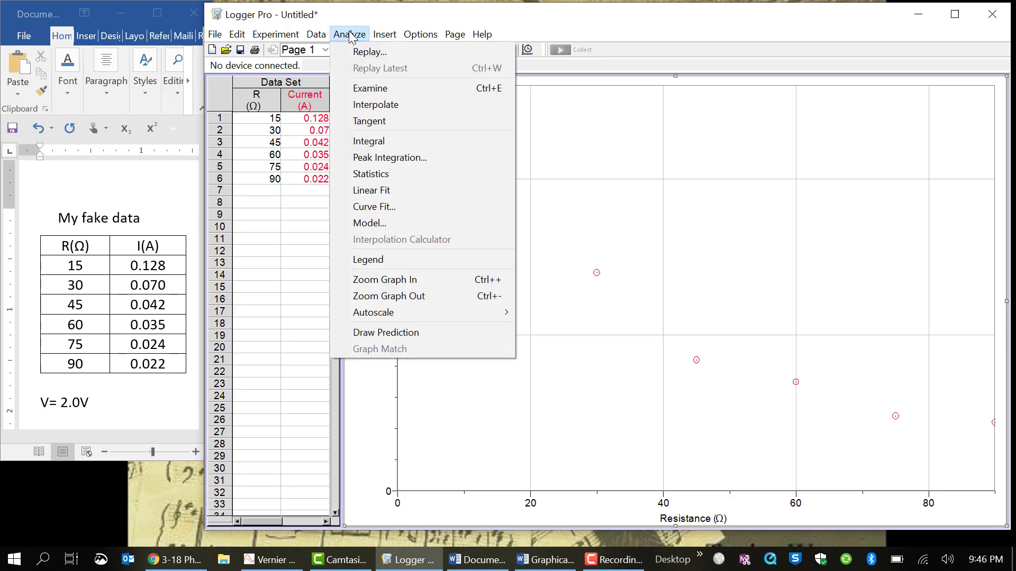
click(350, 191)
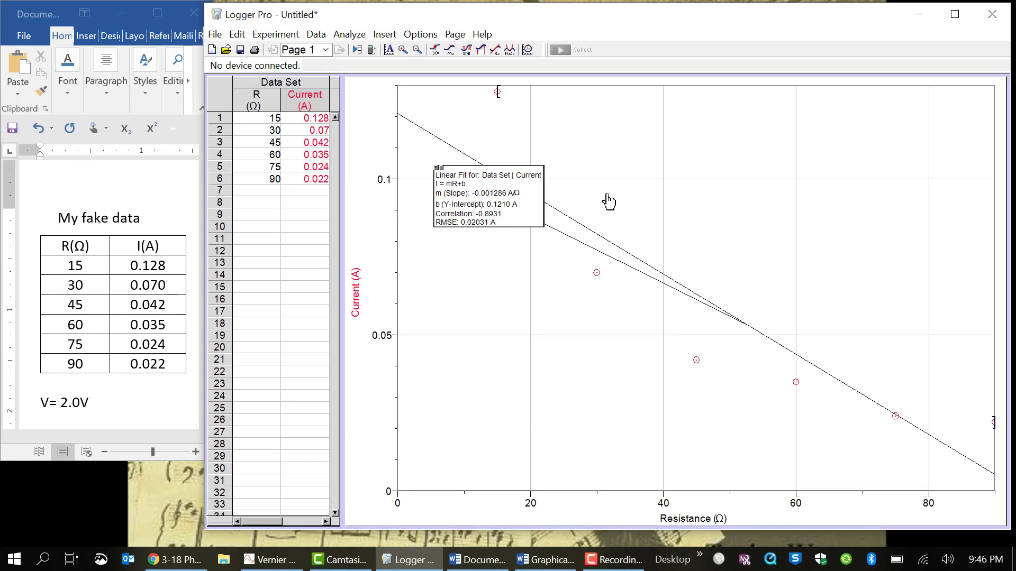
drag(609, 201, 611, 196)
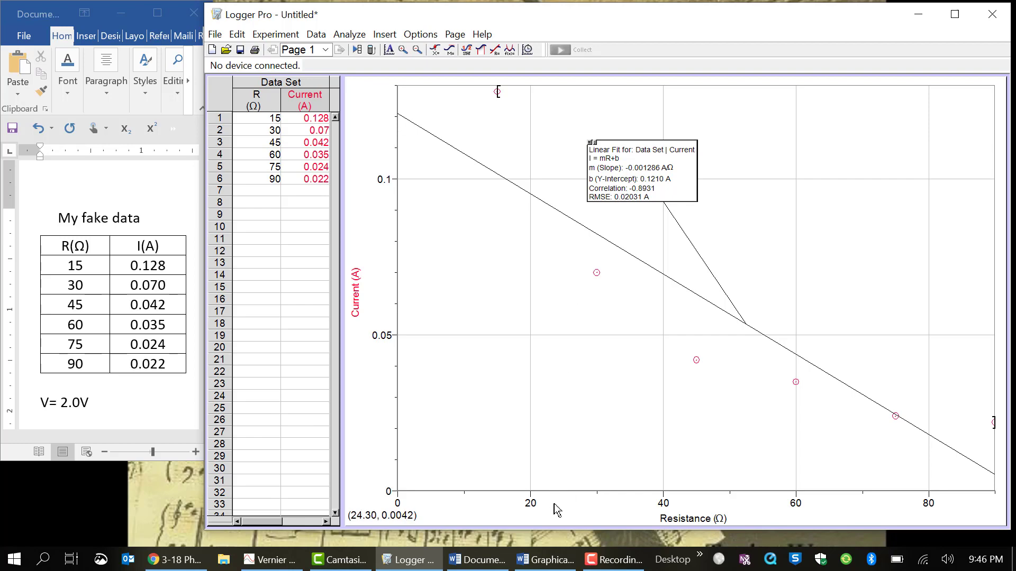
Switch to the Graphical Methods Summary 2018 document in Word and go to its beginning to review the graph shapes.
mouse_move(547, 565)
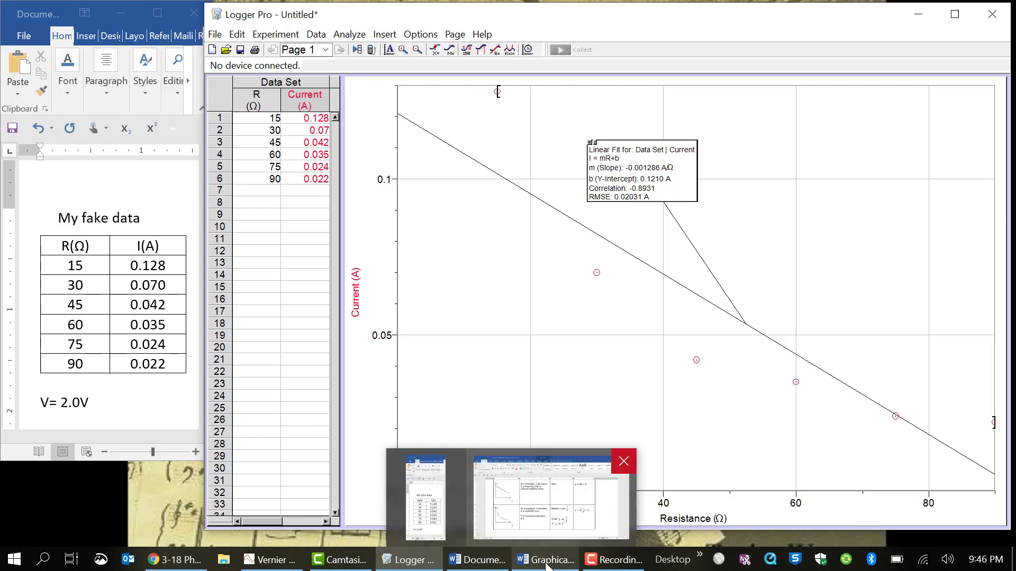
click(550, 497)
scroll(476, 290, up, 10)
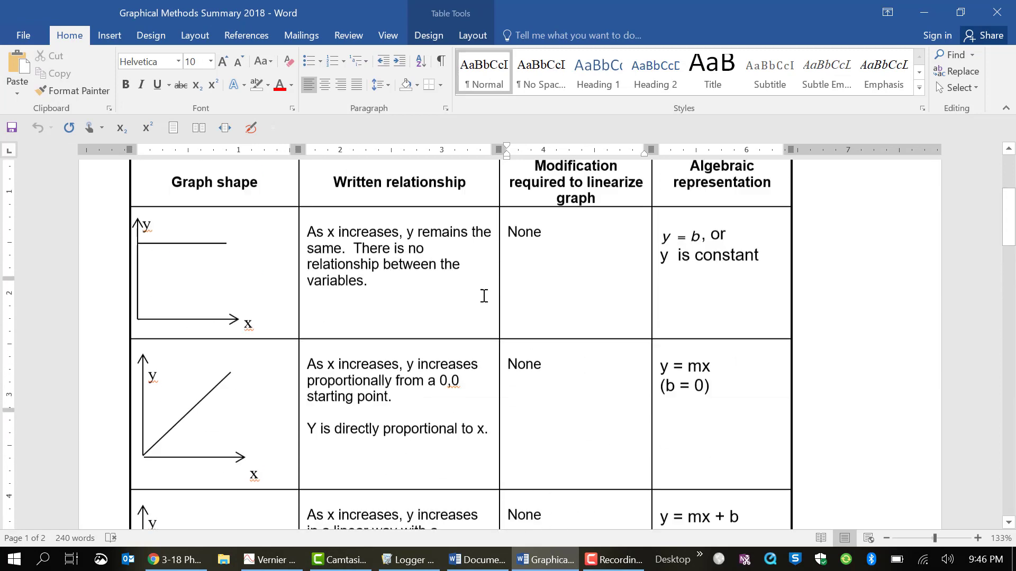
scroll(483, 296, up, 4)
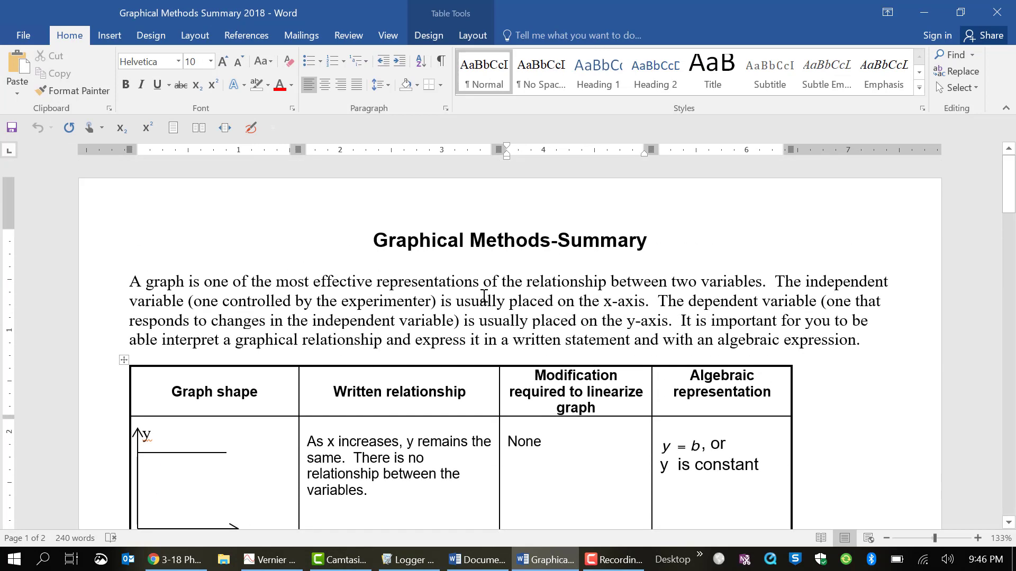
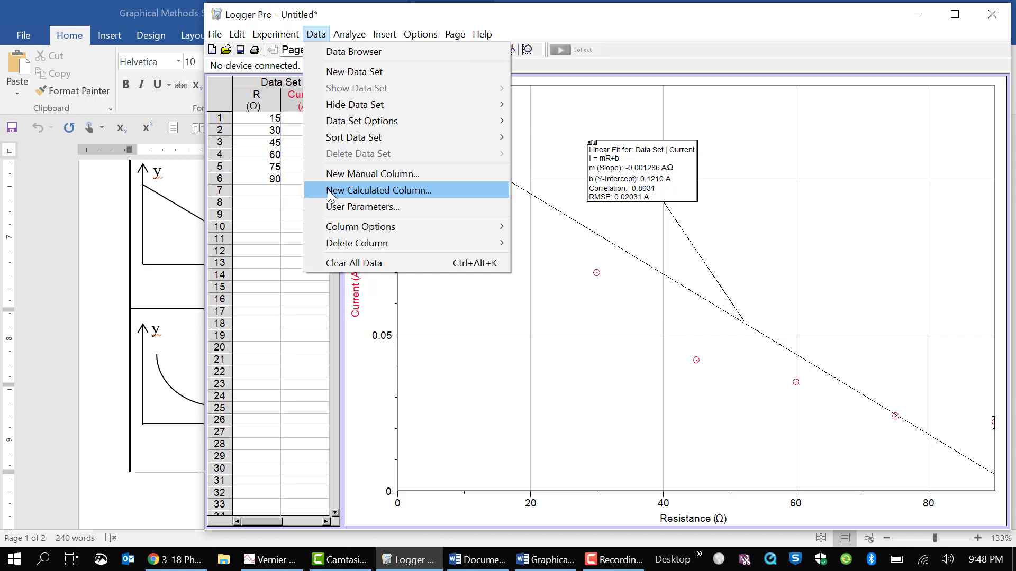
Create a new calculated column in Logger Pro named Inverse resistance with the short name 1/R.
click(328, 190)
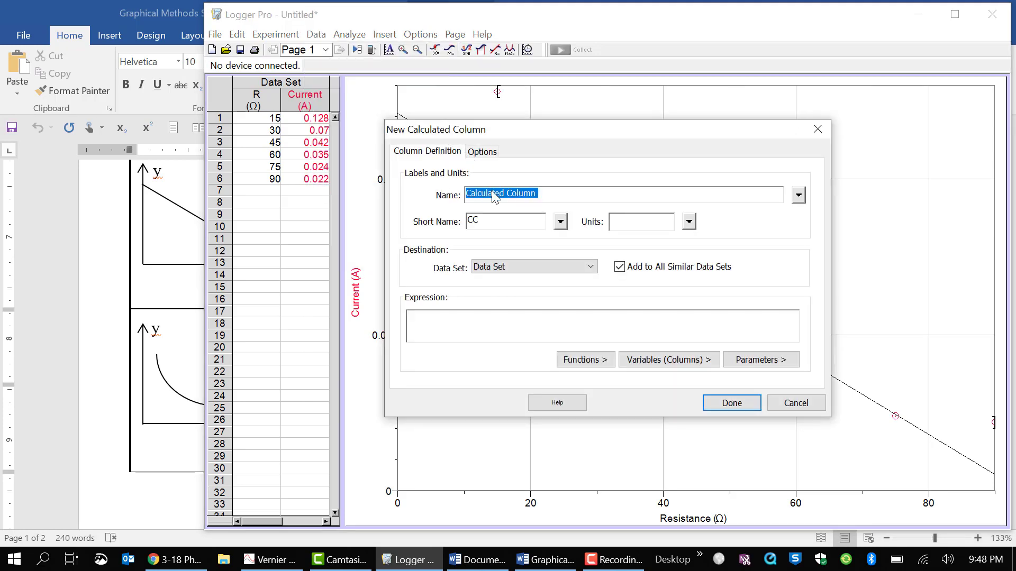
text(ln)
text(verse)
text( resistan)
text(ce)
click(481, 220)
drag(452, 226, 441, 228)
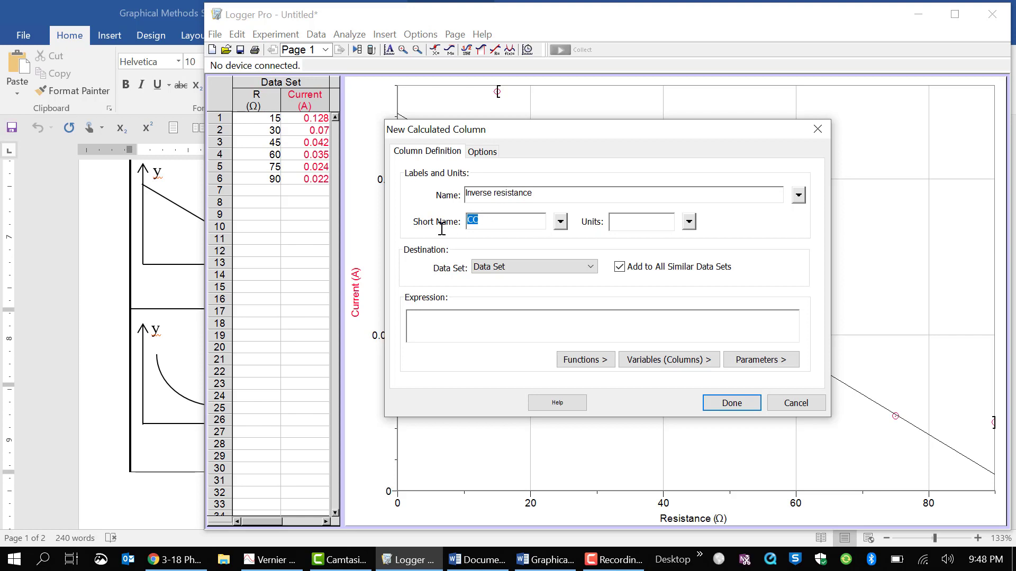
text(1/R)
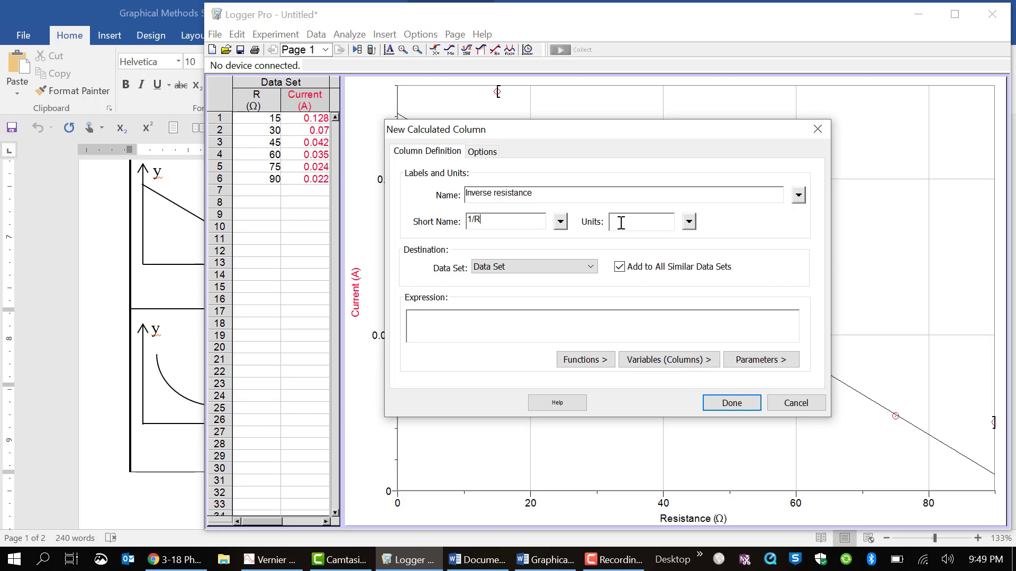
Set the units of the new Inverse resistance column to 1/Ω, using the uppercase Greek omega.
text(1)
key(BackSpace)
click(618, 224)
text(1/)
click(686, 225)
mouse_move(701, 259)
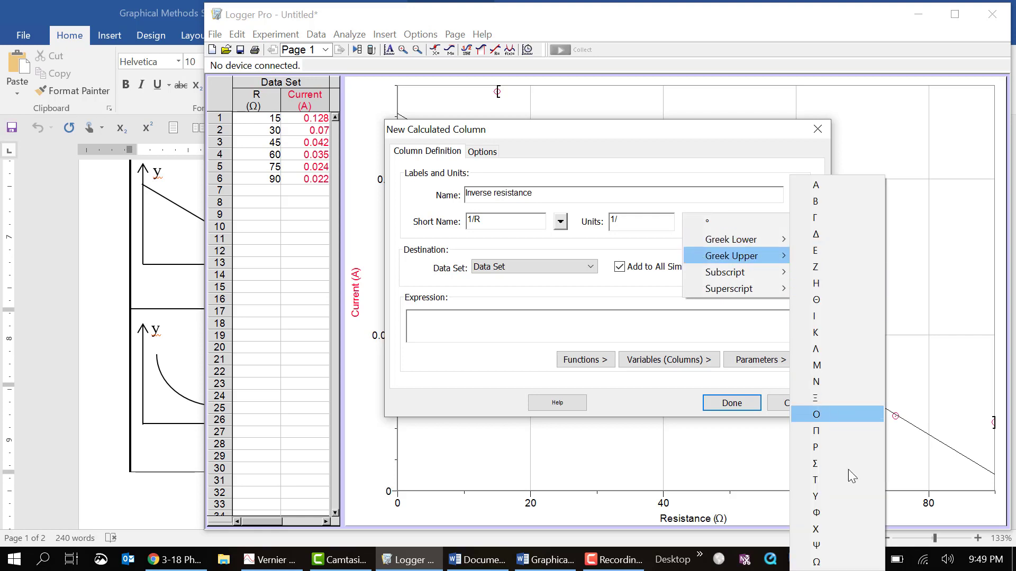
click(856, 563)
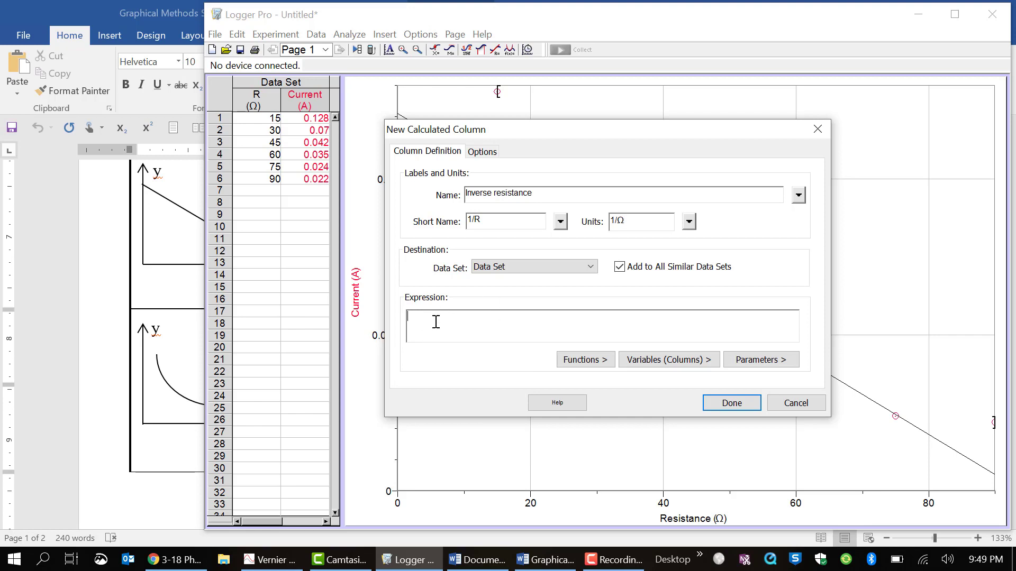
Define the calculated column's expression as 1/"Resistance" and create the column.
text(1/)
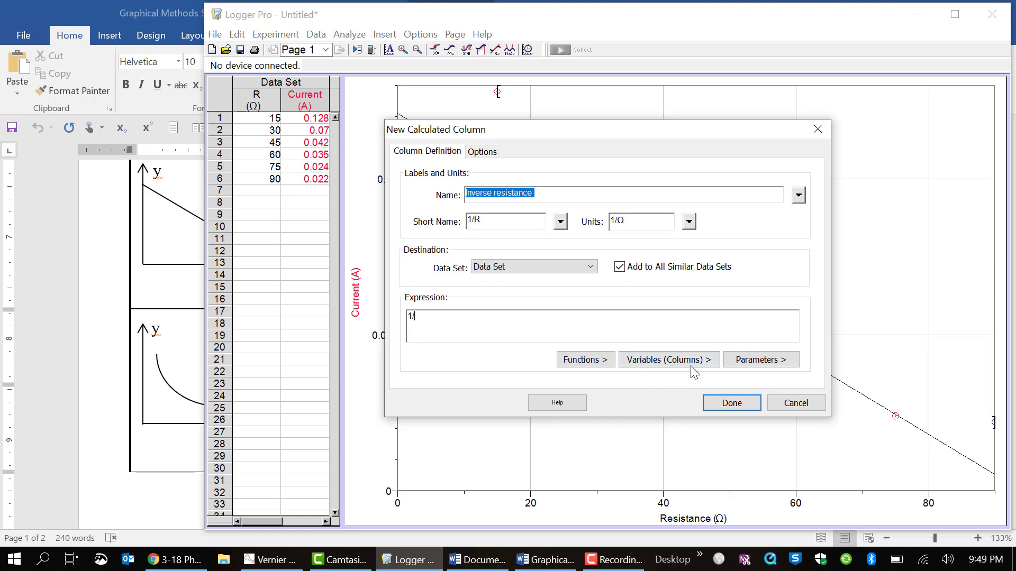
click(669, 365)
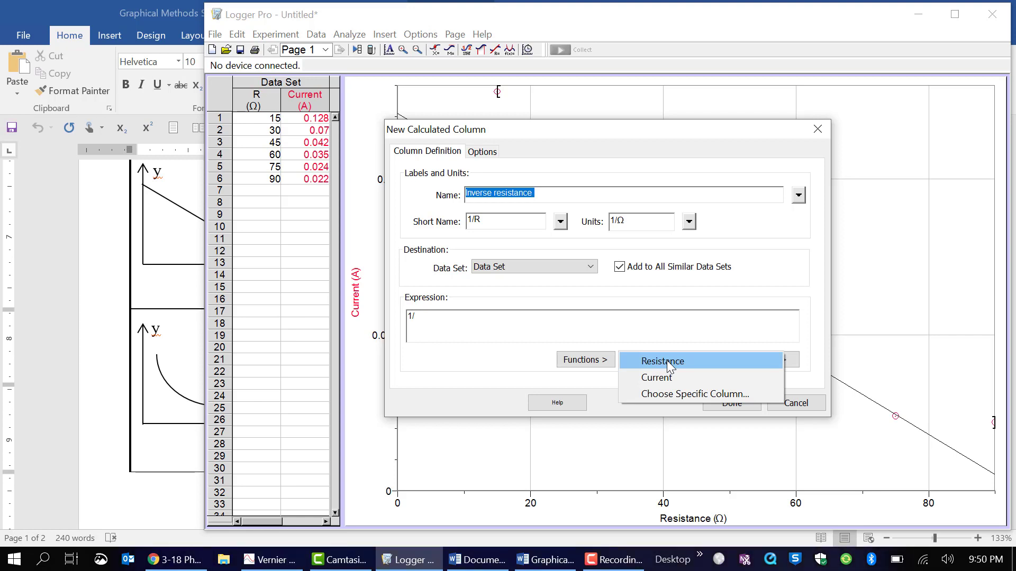
click(667, 360)
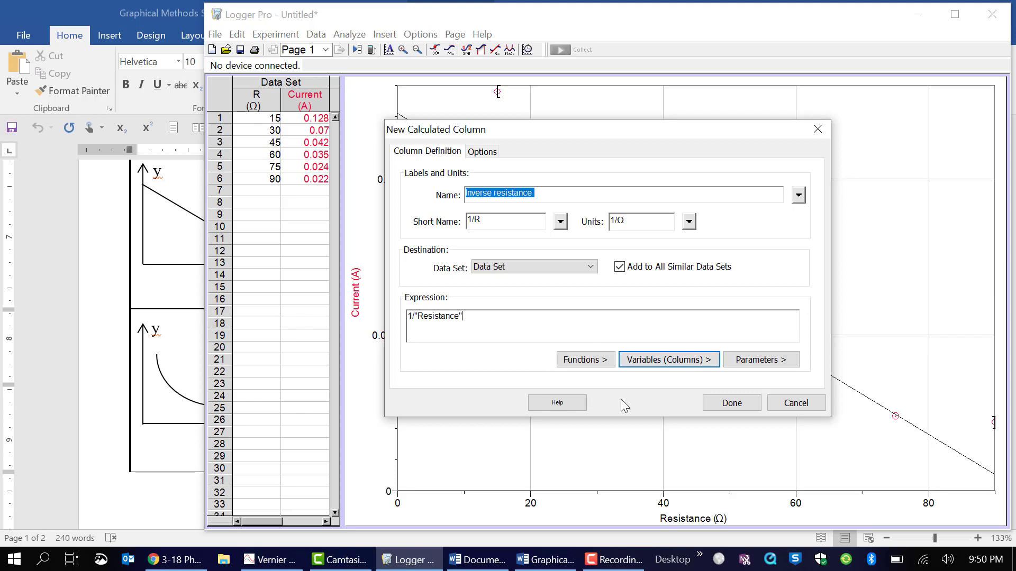
click(732, 403)
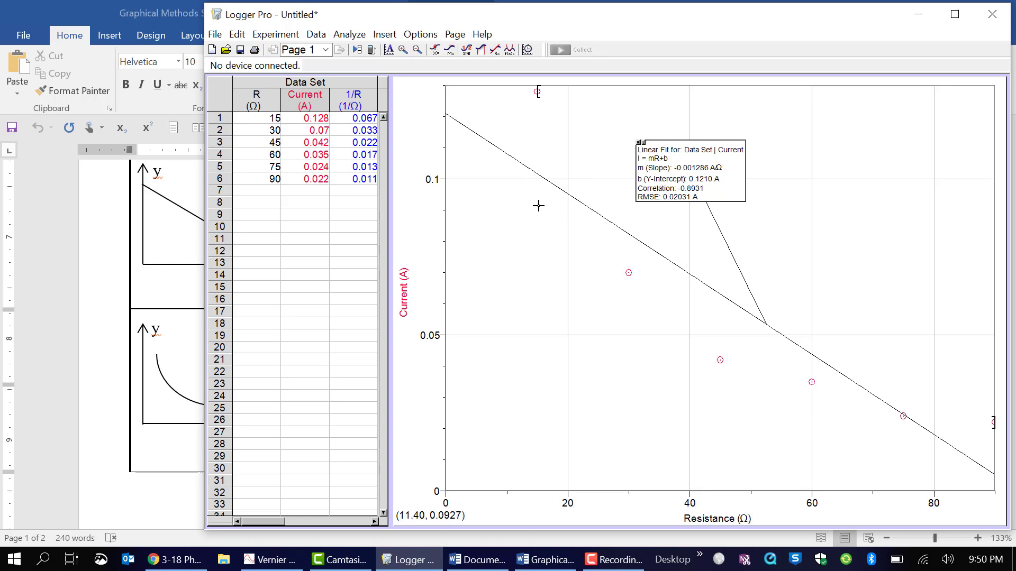
Plot Inverse resistance on the graph's x-axis and autoscale the graph from 0.
click(714, 521)
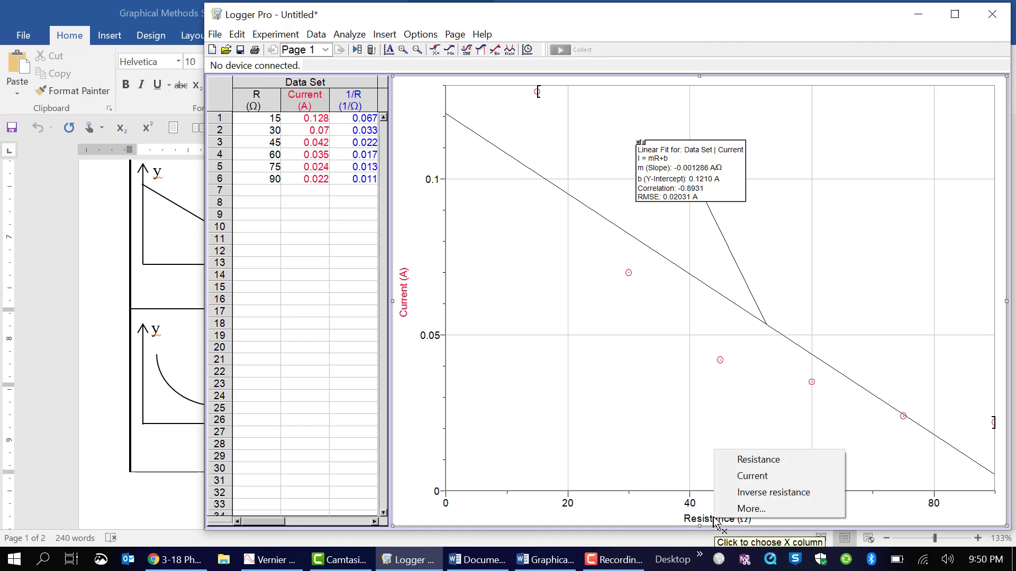
click(743, 497)
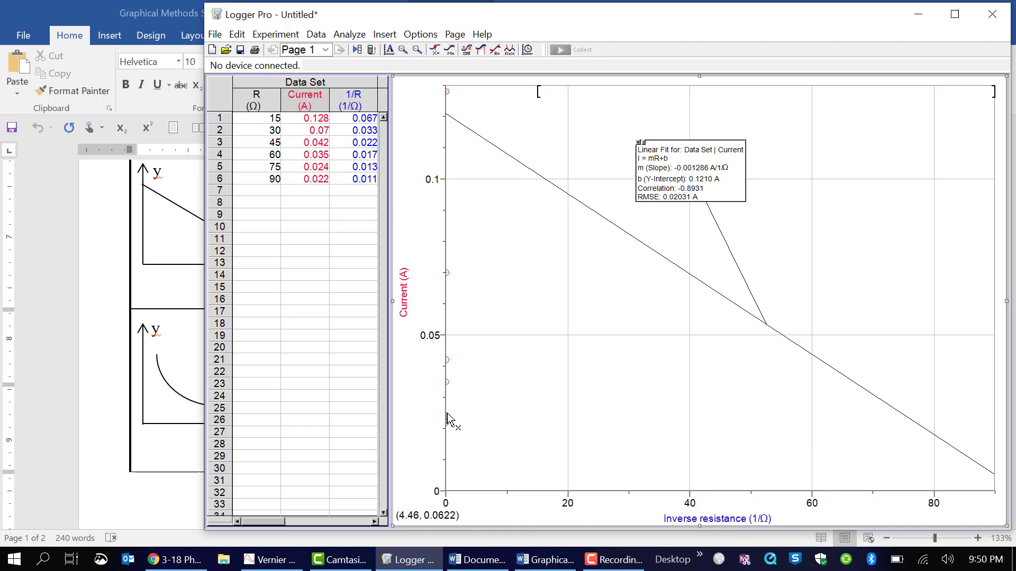
right_click(537, 298)
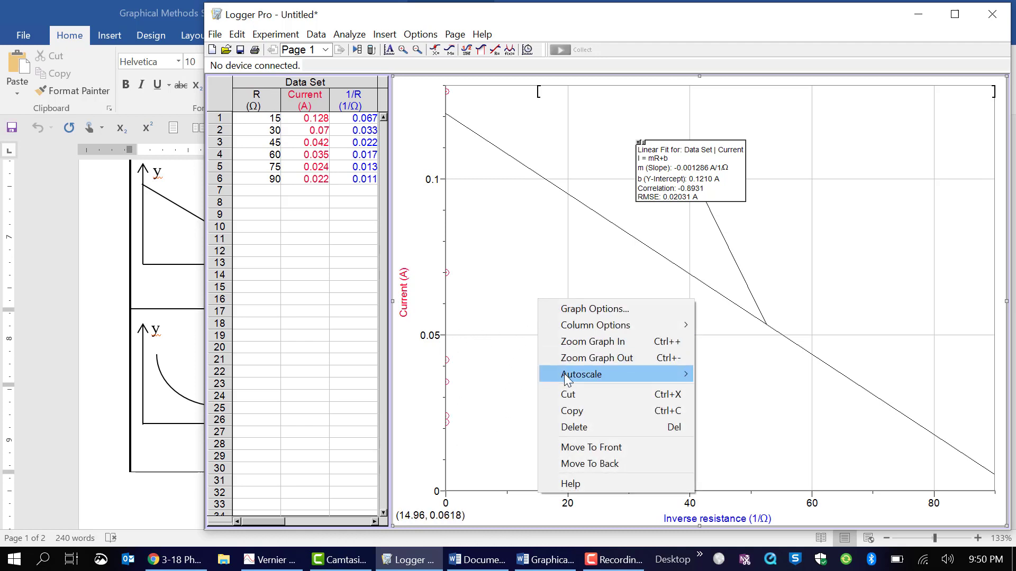
mouse_move(570, 374)
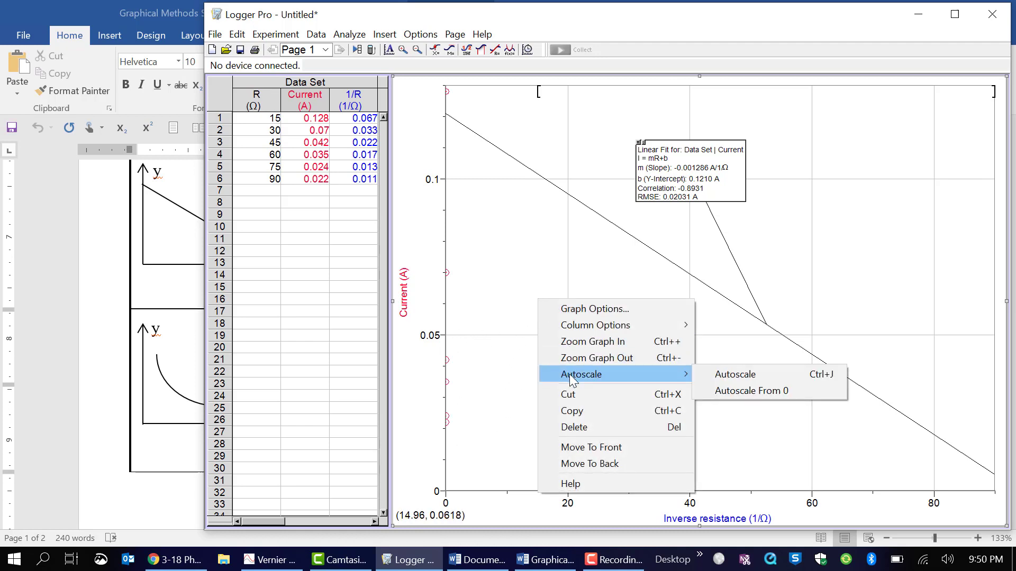
click(712, 391)
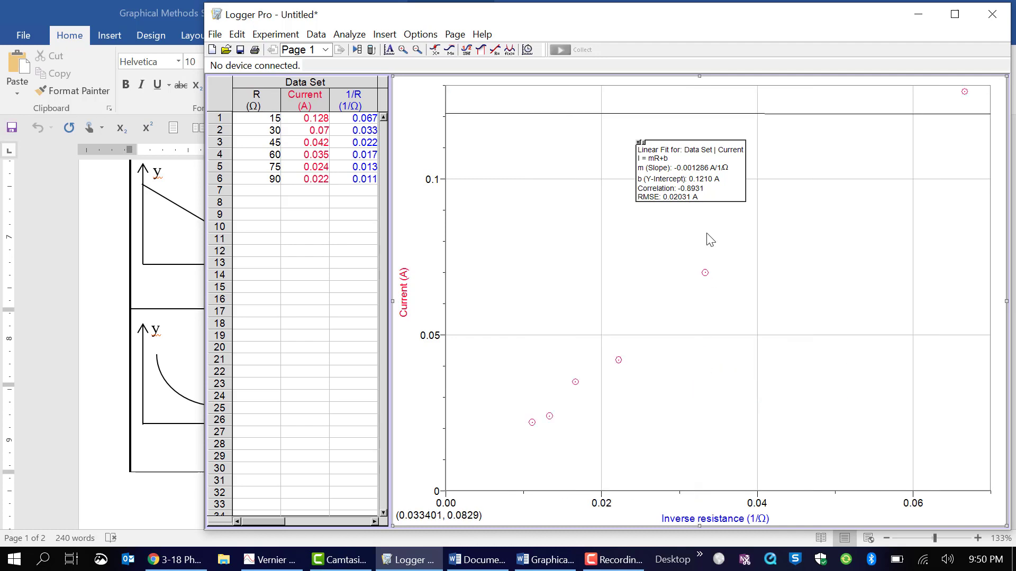
Replace the old linear fit with a new one for Current versus Inverse resistance and move its results box closer to the line.
click(640, 142)
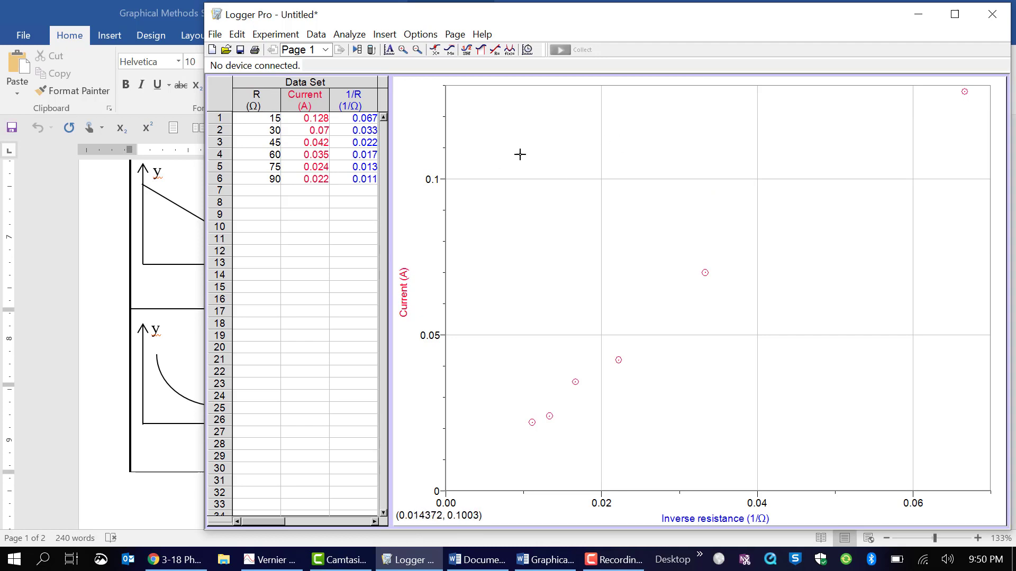
click(496, 51)
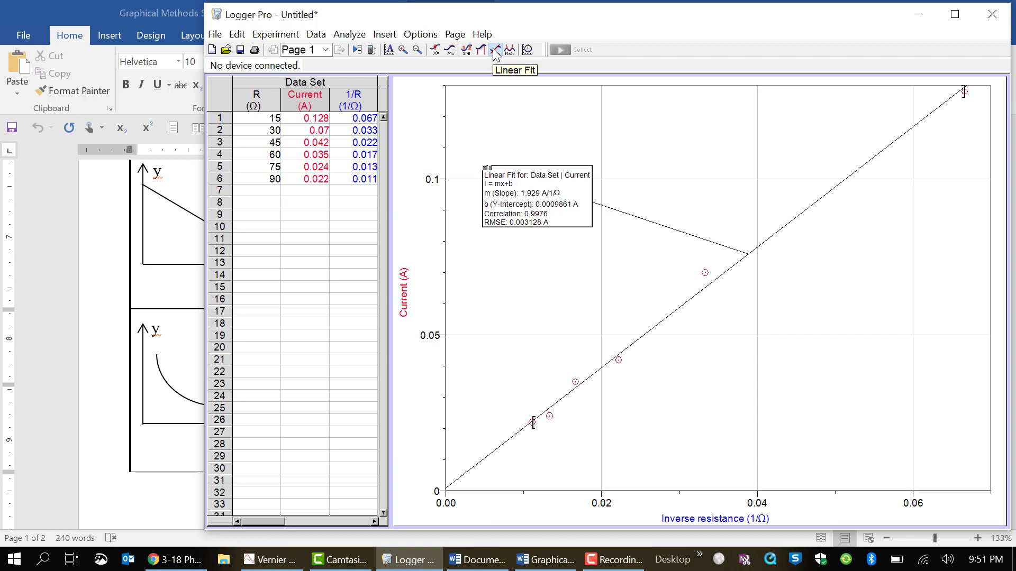
drag(557, 207, 616, 215)
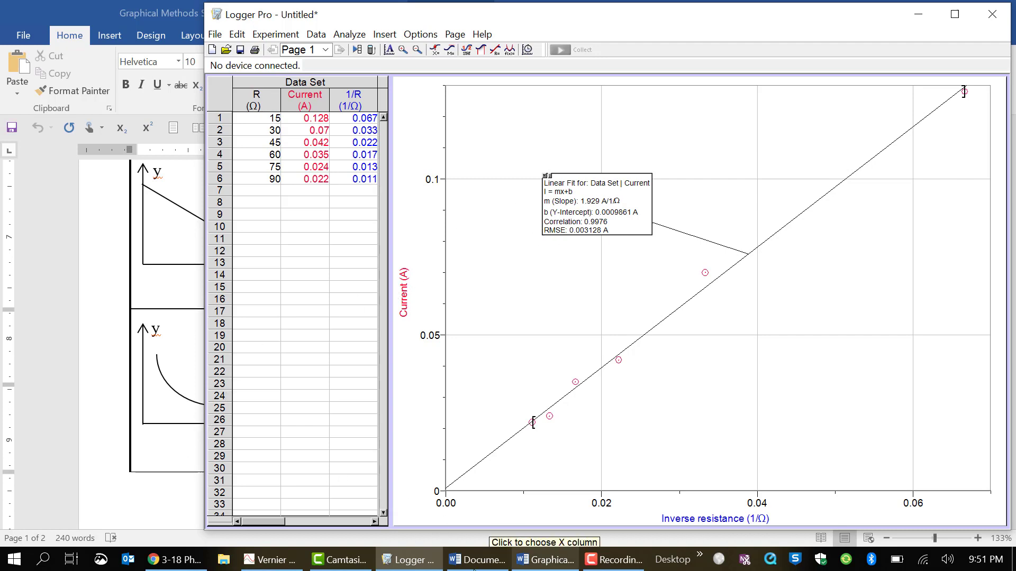
Switch to Document1 in Word, enlarge its window to make room beside the data table, and activate the inking pen.
click(477, 562)
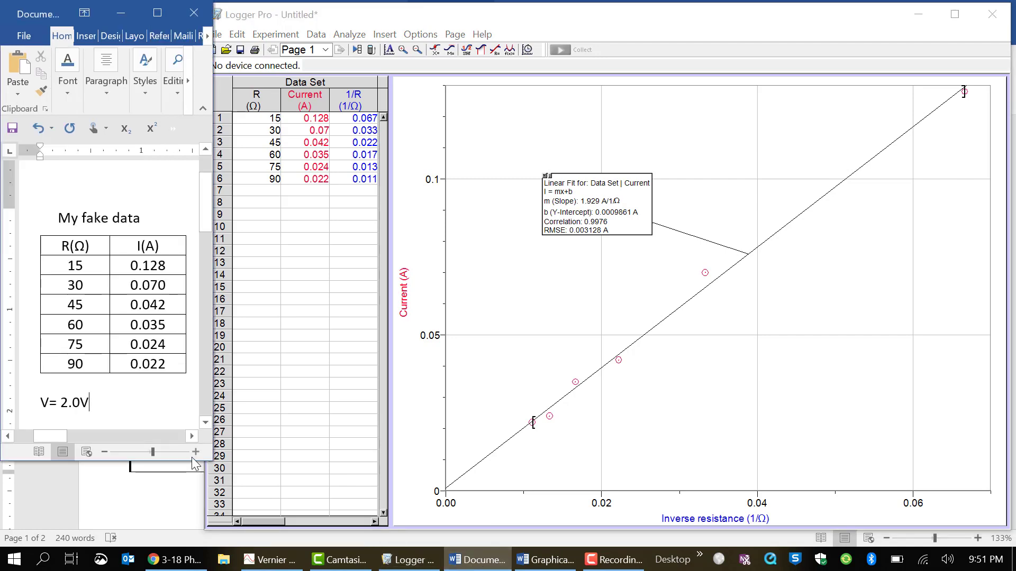
drag(214, 462, 422, 497)
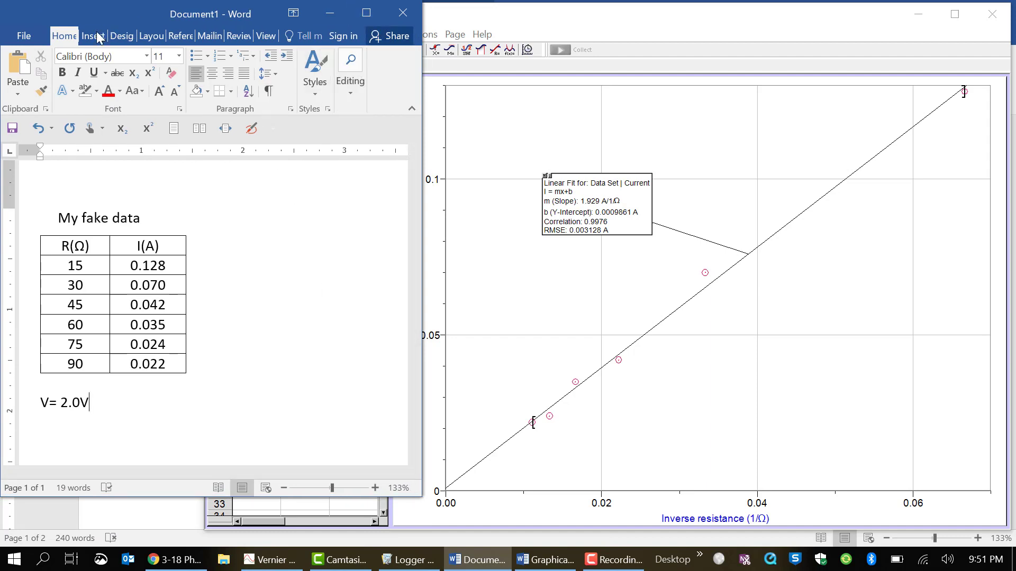
click(254, 132)
click(256, 162)
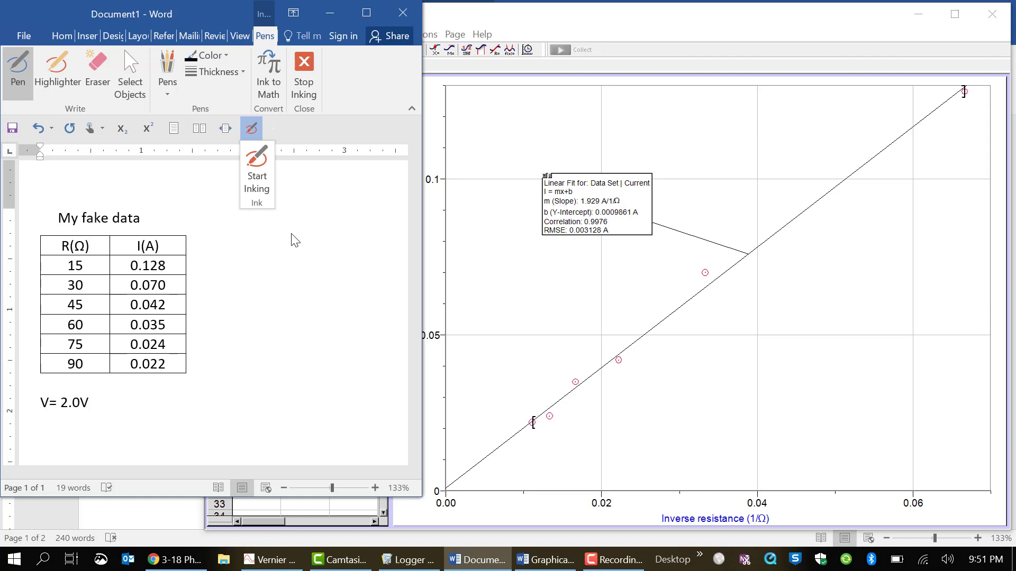
click(257, 160)
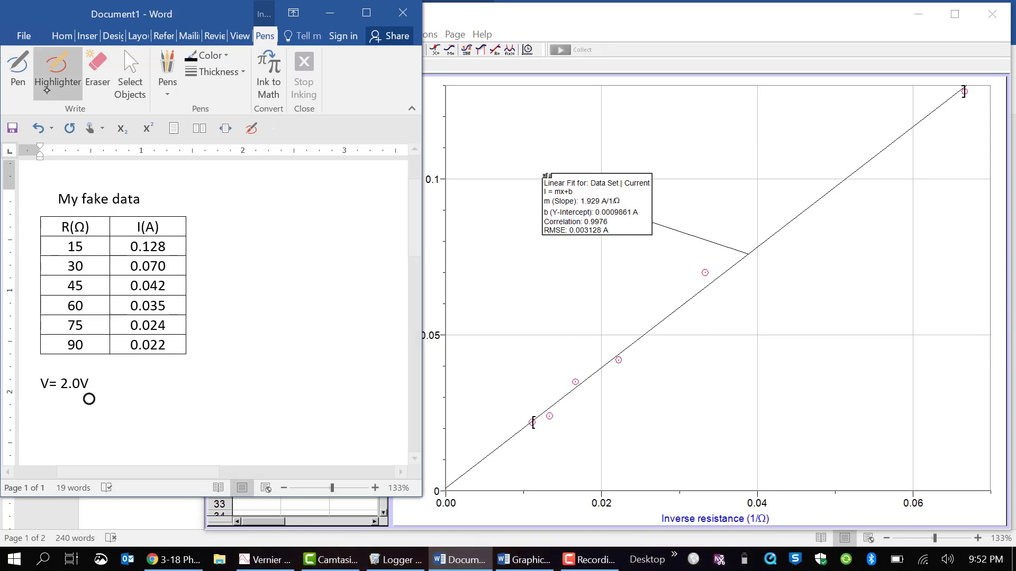
click(19, 65)
Handwrite the equation I = mx + b beside the data table with an arrow pointing up at the x.
mouse_move(223, 209)
mouse_down()
mouse_move(220, 237)
mouse_move(230, 229)
mouse_move(224, 206)
mouse_move(241, 214)
mouse_up()
mouse_move(234, 224)
mouse_down()
mouse_move(264, 215)
mouse_move(293, 231)
mouse_move(275, 232)
mouse_move(305, 228)
mouse_up()
mouse_move(296, 223)
mouse_down()
mouse_move(318, 217)
mouse_move(328, 230)
mouse_move(283, 234)
mouse_move(283, 260)
mouse_up()
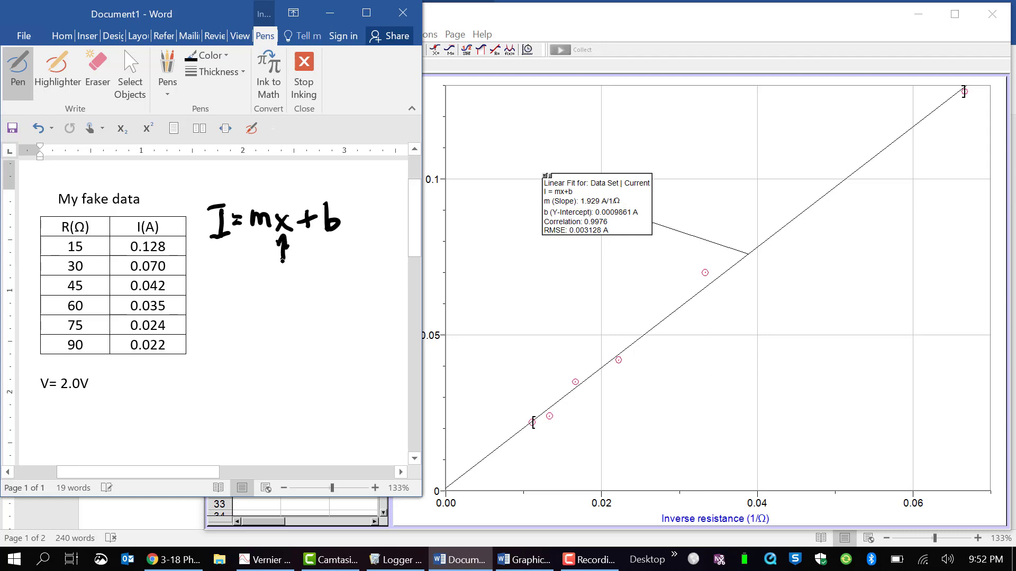
Handwrite I = 1.929 A/1/Ω below the general line equation, using the slope from the linear fit.
mouse_move(215, 276)
mouse_down()
mouse_move(212, 302)
mouse_move(233, 301)
mouse_move(228, 274)
mouse_move(255, 304)
mouse_move(275, 277)
mouse_move(278, 300)
mouse_move(292, 303)
mouse_move(298, 280)
mouse_move(300, 303)
mouse_move(320, 273)
mouse_move(327, 299)
mouse_up()
click(262, 299)
mouse_move(314, 290)
mouse_down()
mouse_move(335, 279)
mouse_move(327, 309)
mouse_move(336, 305)
mouse_move(340, 317)
mouse_move(374, 300)
mouse_up()
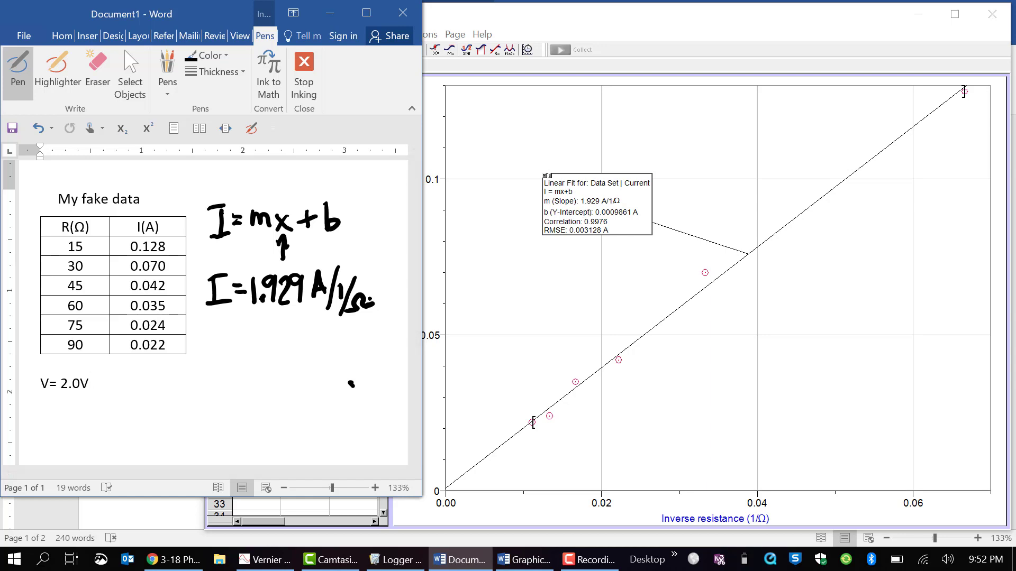
click(516, 350)
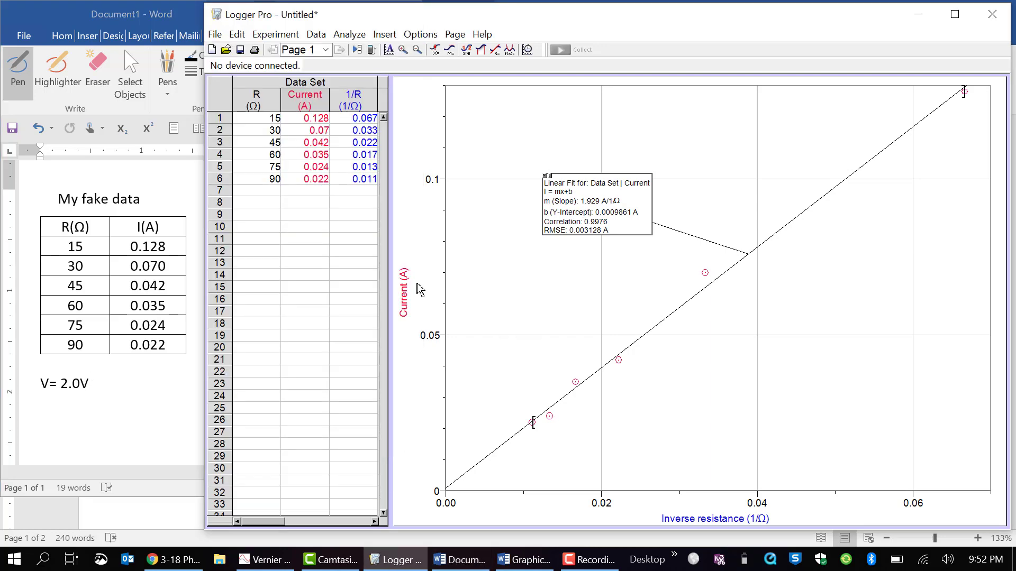
click(158, 416)
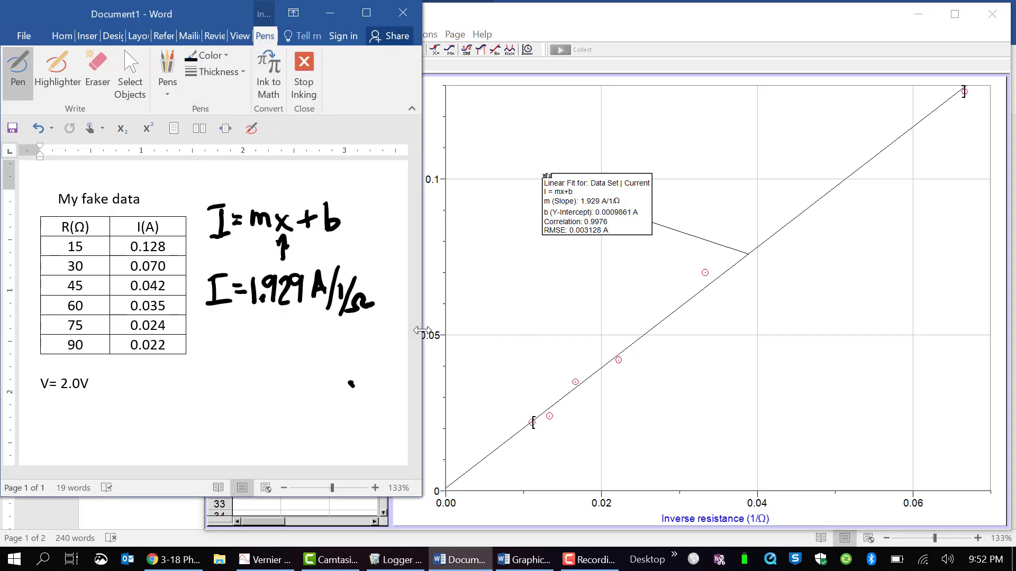
Widen the Word window, put the handwritten slope in parentheses, mark the m with an arrow, and append 1/R +.
drag(421, 326, 509, 325)
mouse_move(365, 260)
mouse_down()
mouse_move(379, 309)
mouse_move(372, 322)
mouse_up()
mouse_move(255, 263)
mouse_down()
mouse_move(247, 310)
mouse_move(262, 319)
mouse_up()
drag(479, 247, 466, 267)
mouse_move(257, 191)
mouse_down()
mouse_move(272, 200)
mouse_move(275, 174)
mouse_up()
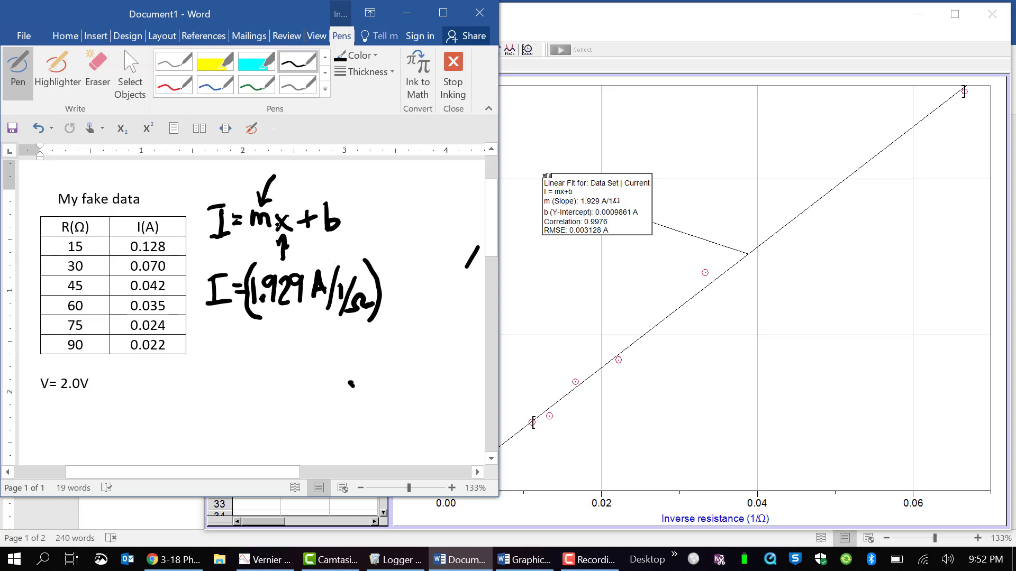
mouse_move(393, 275)
mouse_down()
mouse_move(404, 288)
mouse_move(387, 319)
mouse_move(390, 310)
mouse_move(404, 318)
mouse_move(424, 288)
mouse_up()
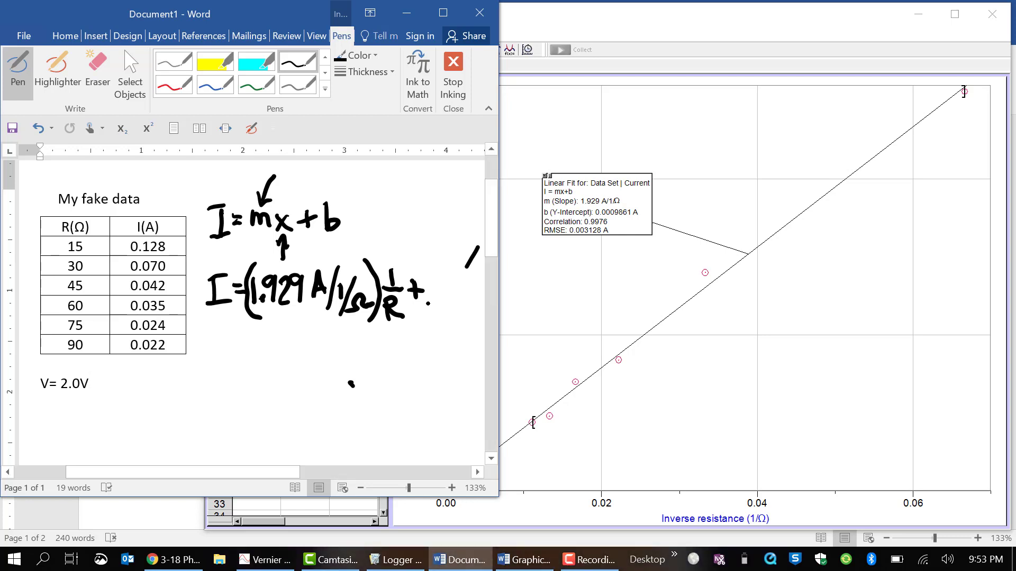
Widen the Word window further and finish the handwritten equation with the intercept term 0.000961 A.
drag(498, 289, 589, 289)
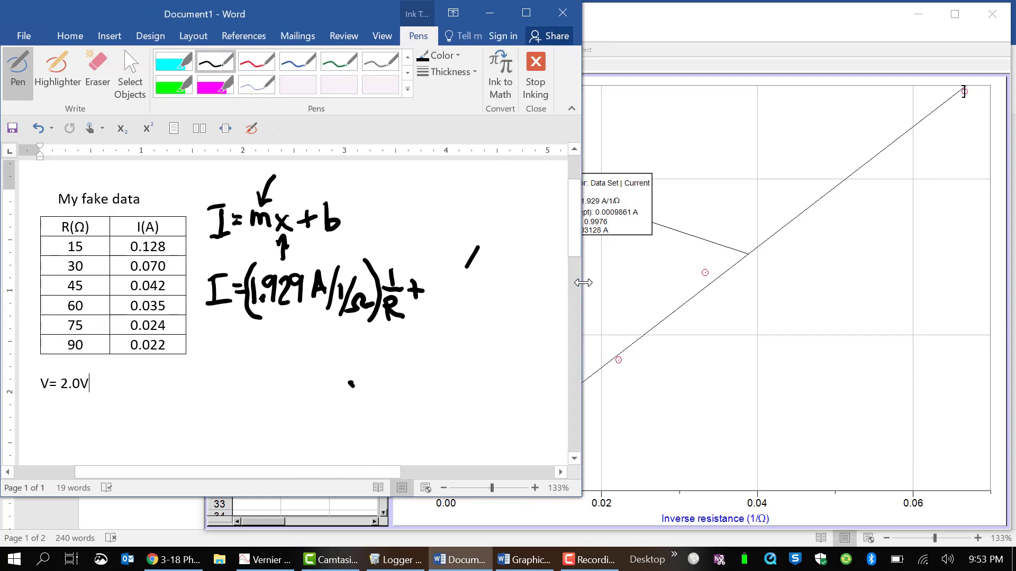
drag(437, 283, 456, 303)
mouse_move(463, 282)
mouse_down()
mouse_move(460, 289)
mouse_move(509, 281)
mouse_move(505, 301)
mouse_move(537, 272)
mouse_move(545, 296)
mouse_up()
drag(529, 288, 543, 285)
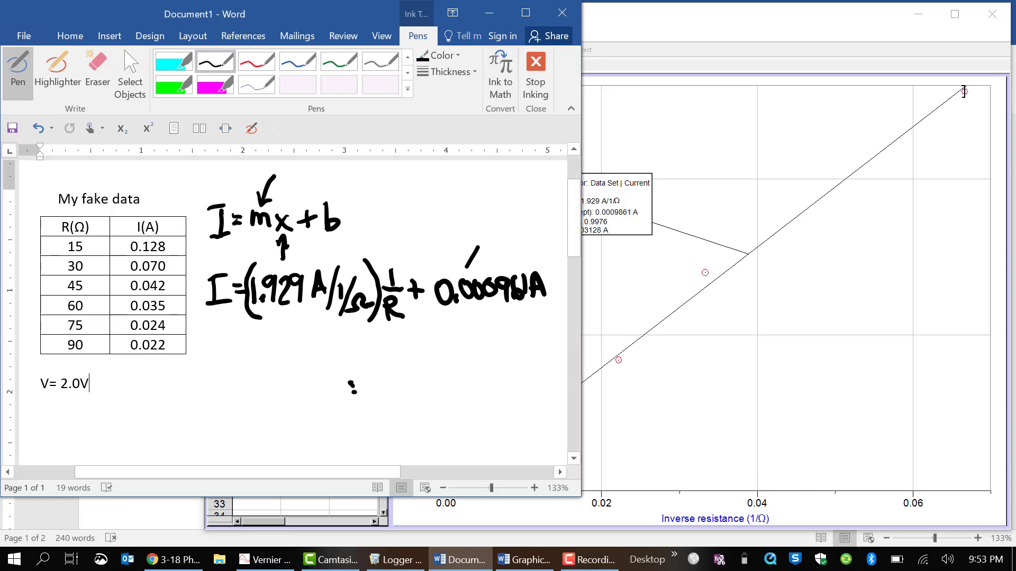
Handwrite 1.929 A Ω with 2.0V beneath it below the equation, and circle both values together.
drag(216, 343, 218, 379)
click(229, 372)
mouse_move(247, 341)
mouse_down()
mouse_move(251, 376)
mouse_move(291, 368)
mouse_move(303, 379)
mouse_move(342, 364)
mouse_up()
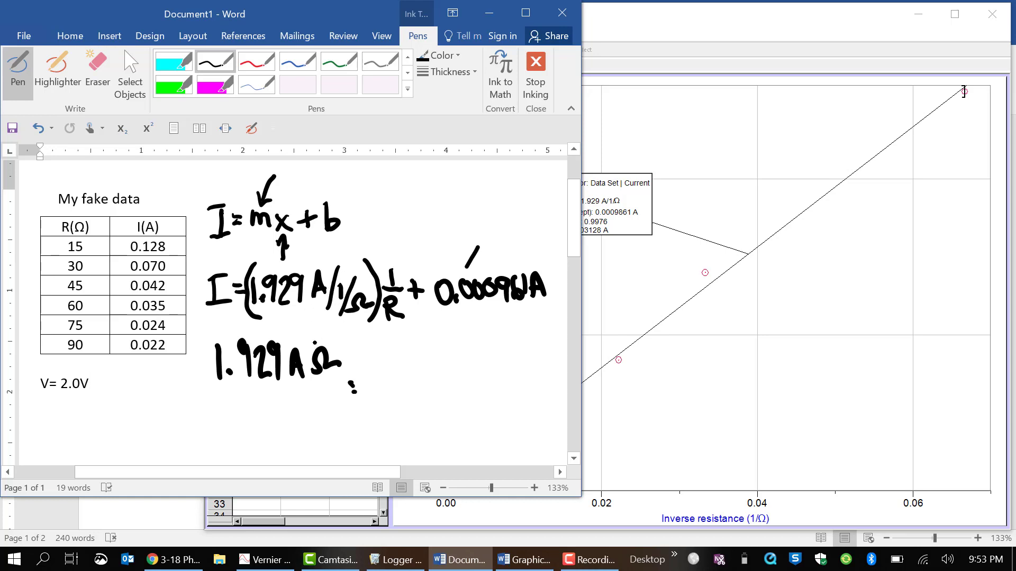
mouse_move(224, 404)
mouse_down()
mouse_move(243, 426)
mouse_move(264, 404)
mouse_move(280, 423)
mouse_move(296, 401)
mouse_up()
click(249, 422)
mouse_move(348, 364)
mouse_down()
mouse_move(216, 331)
mouse_move(245, 446)
mouse_move(310, 426)
mouse_move(344, 370)
mouse_move(347, 341)
mouse_up()
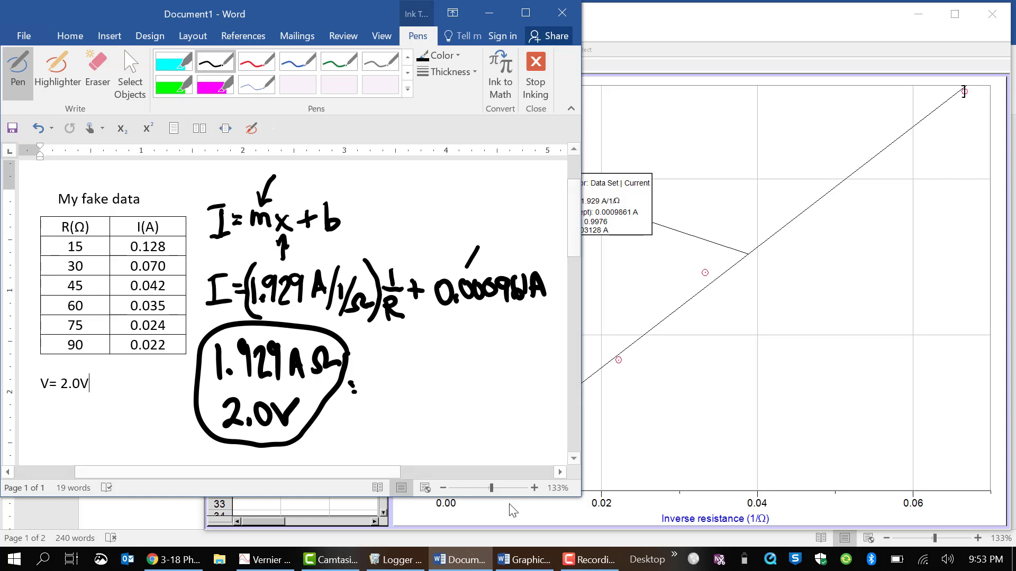
click(587, 561)
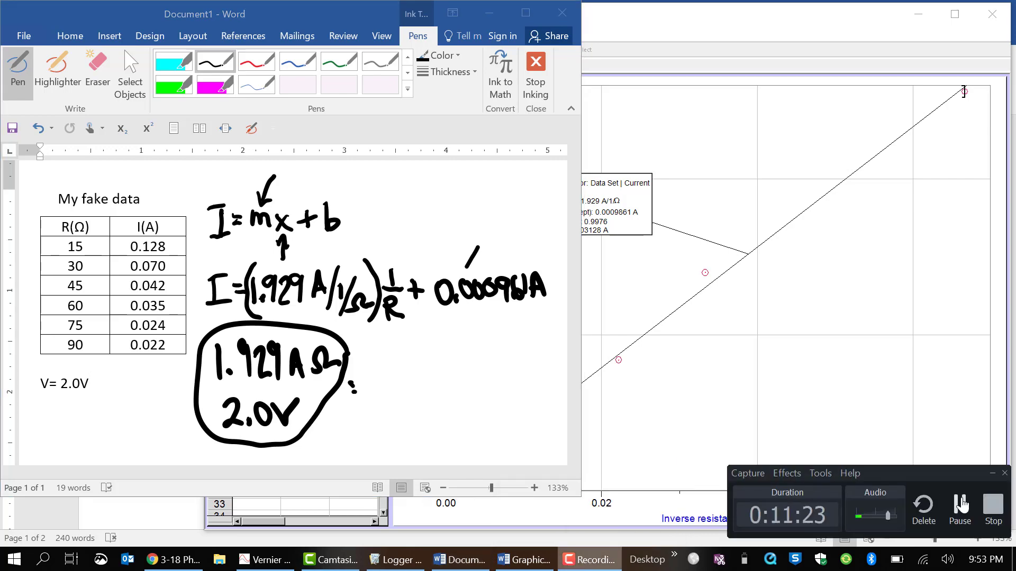